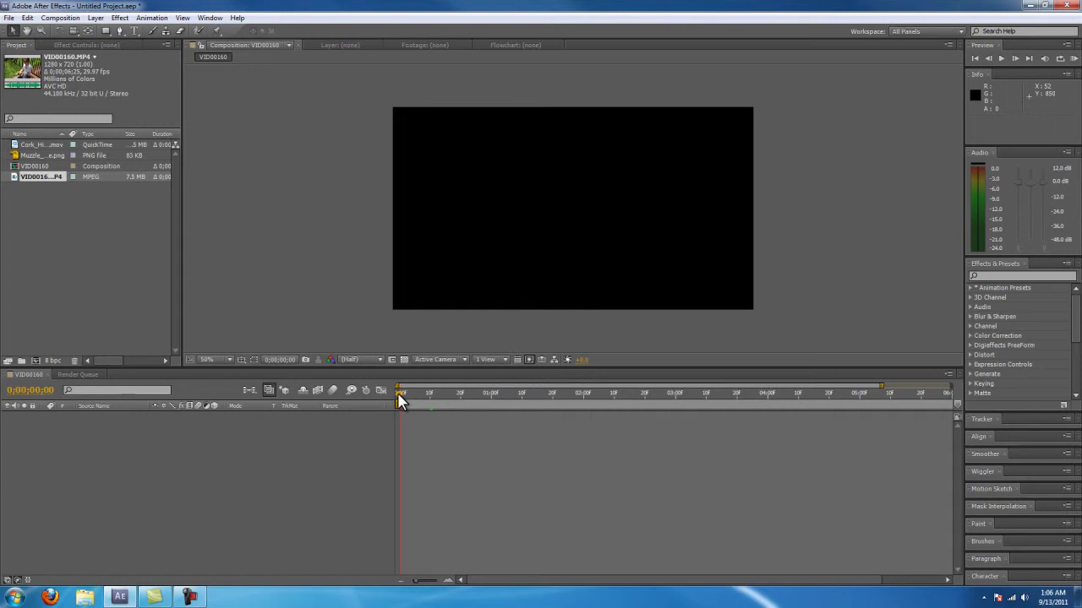
Add the VID00160.MP4 footage to the composition timeline
{"action": "left_click", "coordinate": [398, 392]}
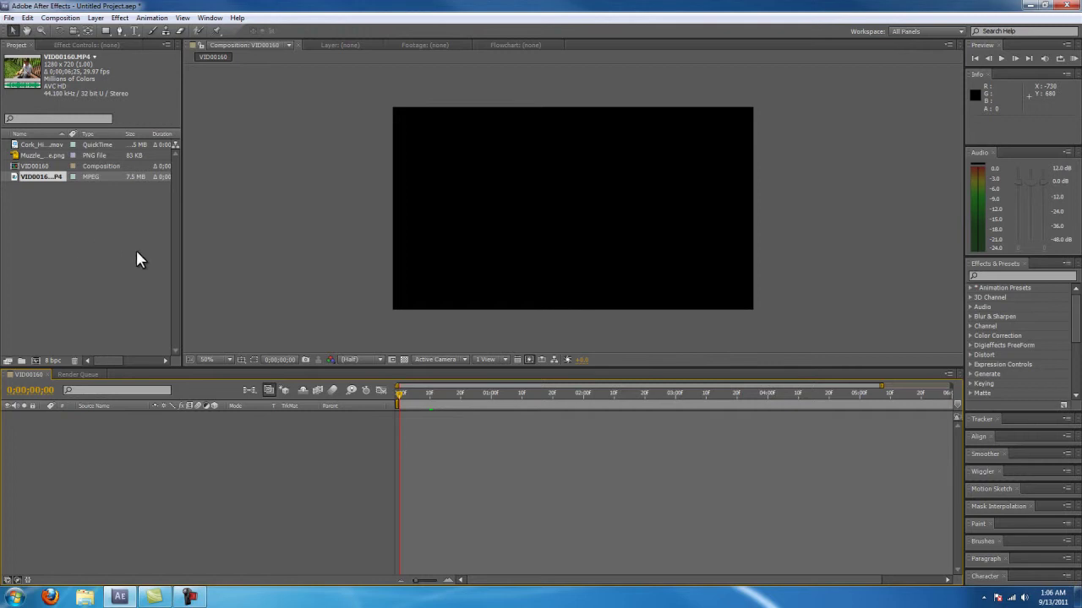
{"action": "left_click_drag", "start_coordinate": [400, 403], "coordinate": [437, 401]}
{"action": "left_click_drag", "start_coordinate": [519, 397], "coordinate": [399, 403]}
{"action": "left_click", "coordinate": [39, 220]}
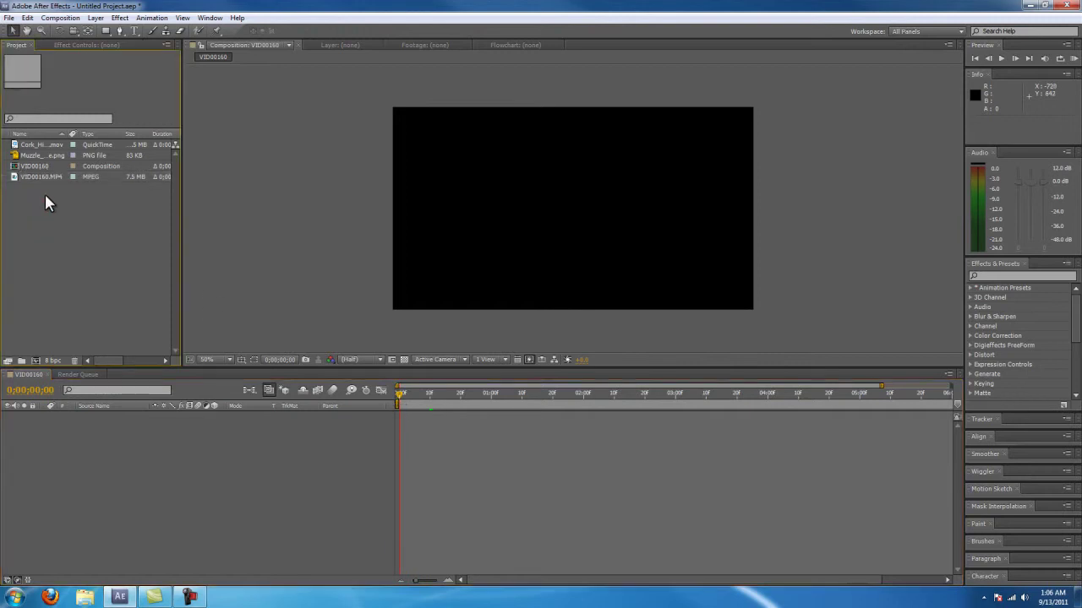
{"action": "left_click", "coordinate": [34, 177]}
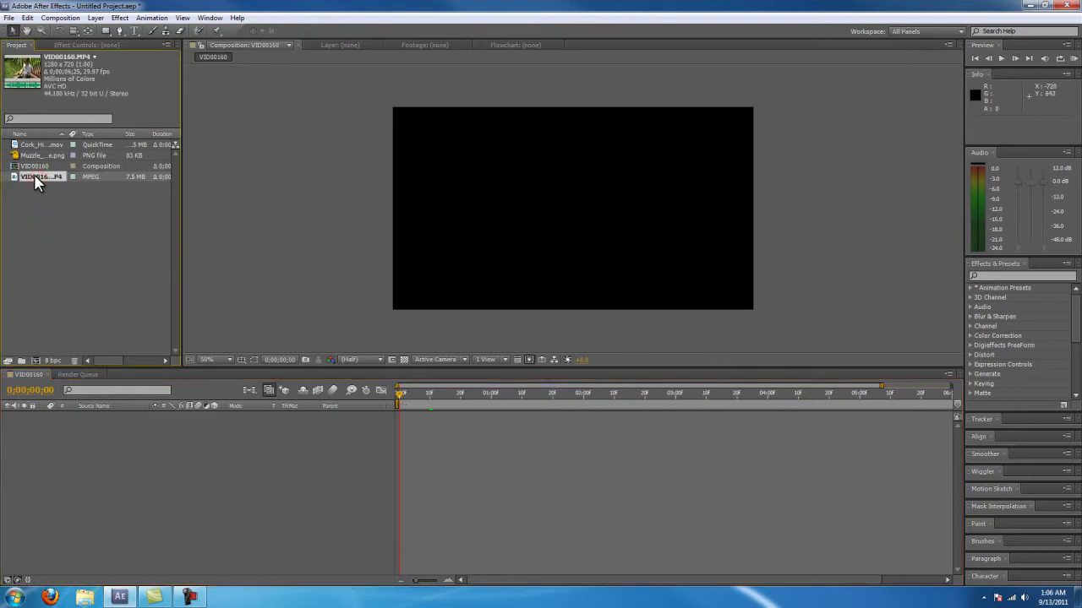
{"action": "mouse_move", "coordinate": [34, 179]}
{"action": "left_mouse_down"}
{"action": "mouse_move", "coordinate": [406, 428]}
{"action": "mouse_move", "coordinate": [433, 403]}
{"action": "left_mouse_up"}
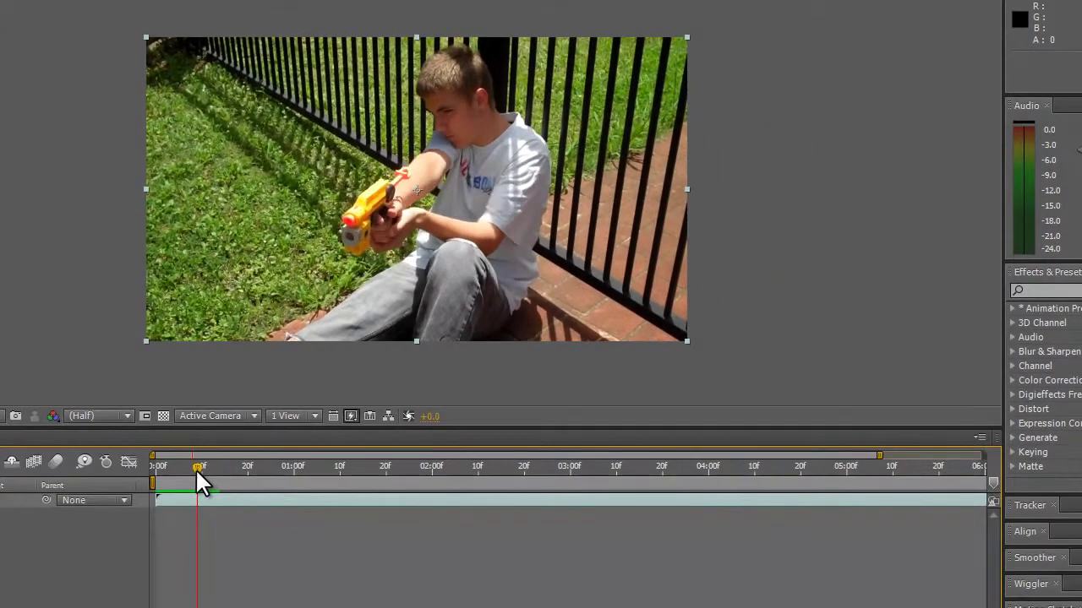
Zoom the timeline to frames and step to frame 10, where the gun fires
{"action": "left_click_drag", "start_coordinate": [196, 468], "coordinate": [199, 467]}
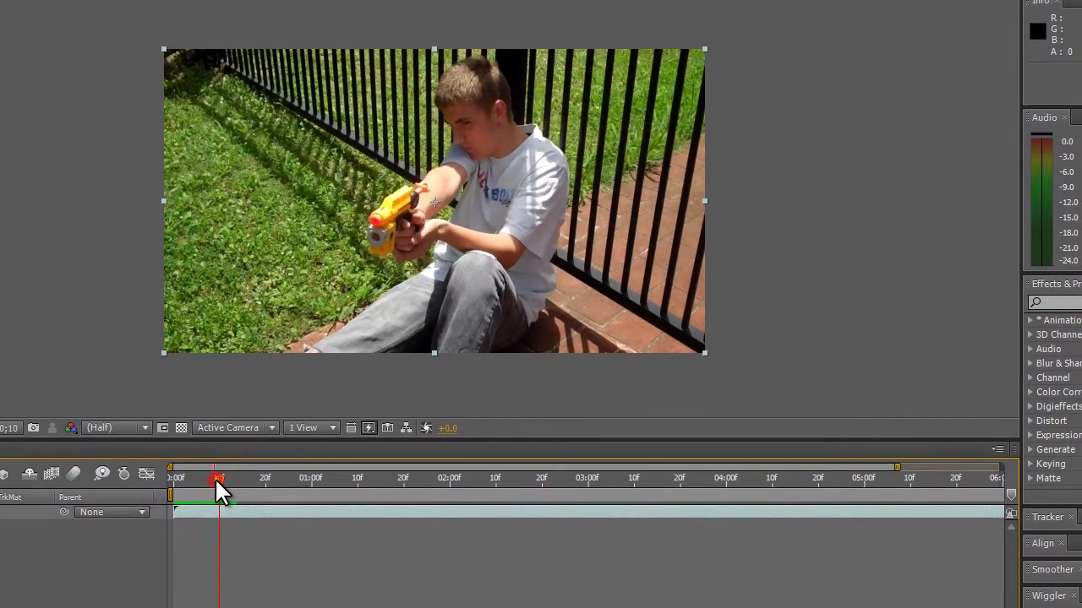
{"action": "key", "text": "semicolon"}
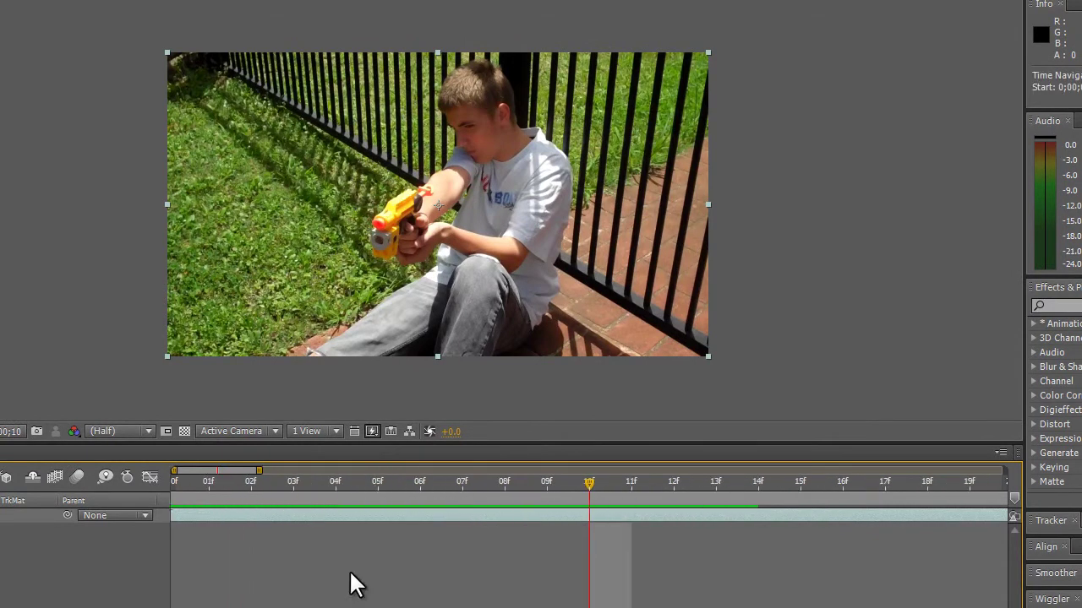
{"action": "mouse_move", "coordinate": [590, 486]}
{"action": "left_mouse_down"}
{"action": "mouse_move", "coordinate": [659, 486]}
{"action": "mouse_move", "coordinate": [571, 488]}
{"action": "left_mouse_up"}
{"action": "key", "text": "Page_Up"}
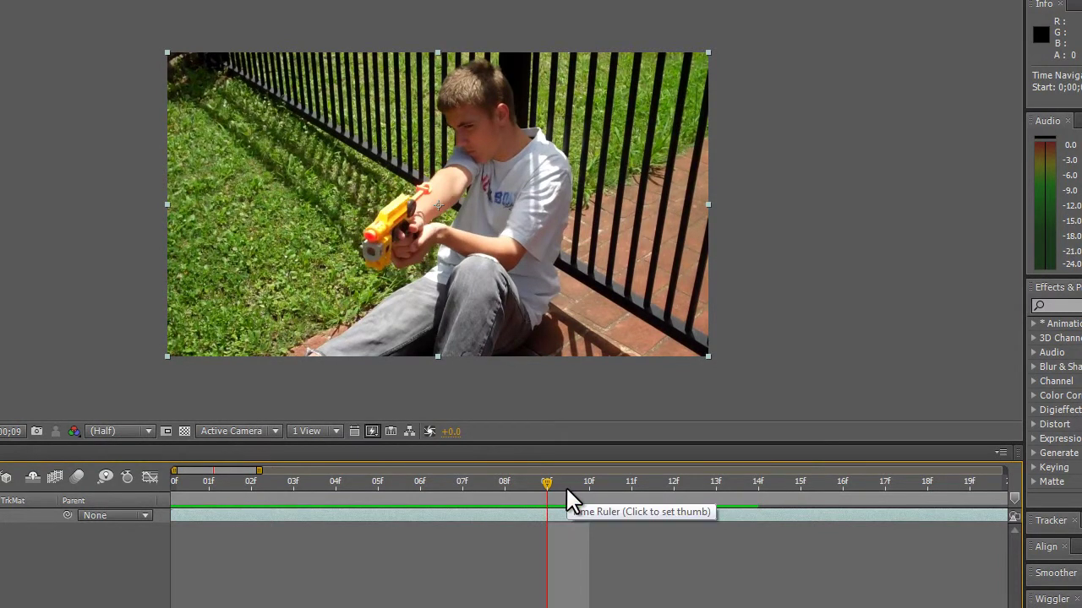
{"action": "key", "text": "Page_Down"}
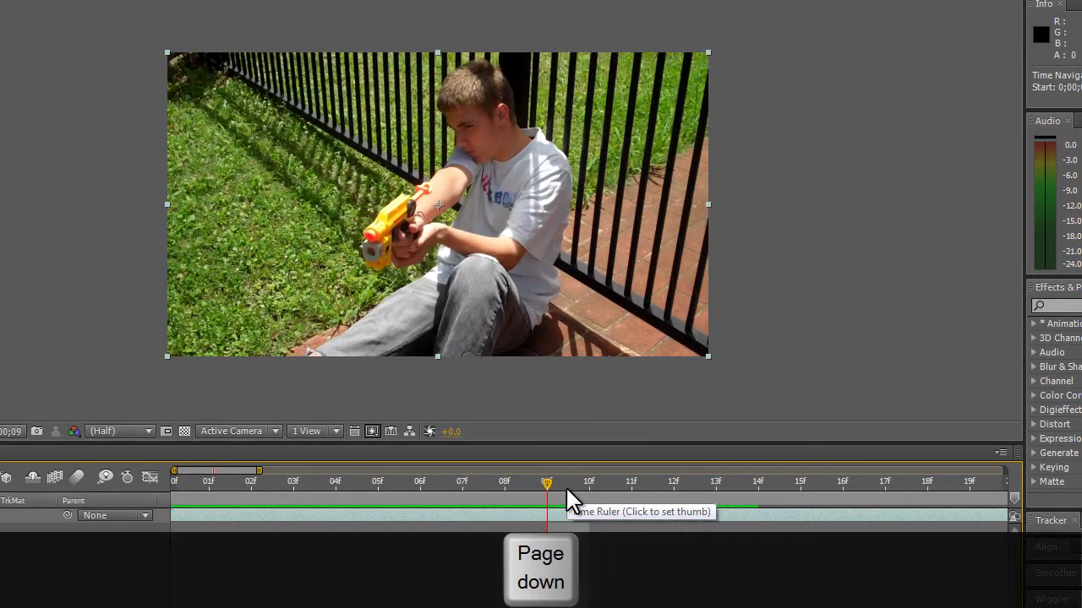
{"action": "key", "text": "Page_Down"}
{"action": "key", "text": "Page_Up"}
{"action": "key", "text": "Page_Up"}
{"action": "key", "text": "Page_Up"}
{"action": "key", "text": "Page_Up"}
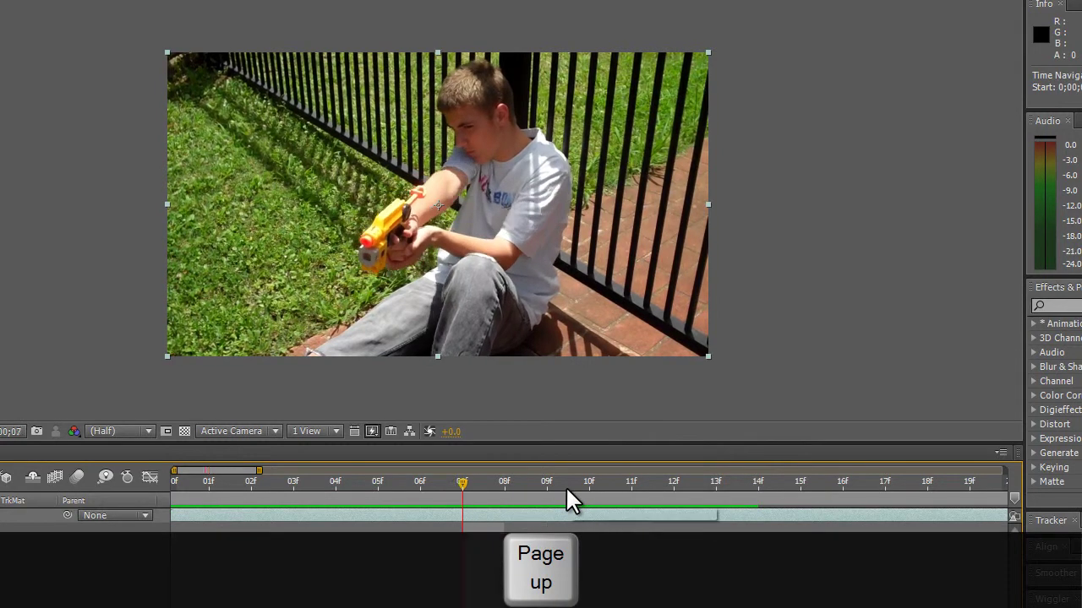
{"action": "key", "text": "Page_Down"}
{"action": "key", "text": "Page_Down"}
{"action": "key", "text": "Page_Down"}
{"action": "key", "text": "Page_Down"}
{"action": "key", "text": "Page_Up"}
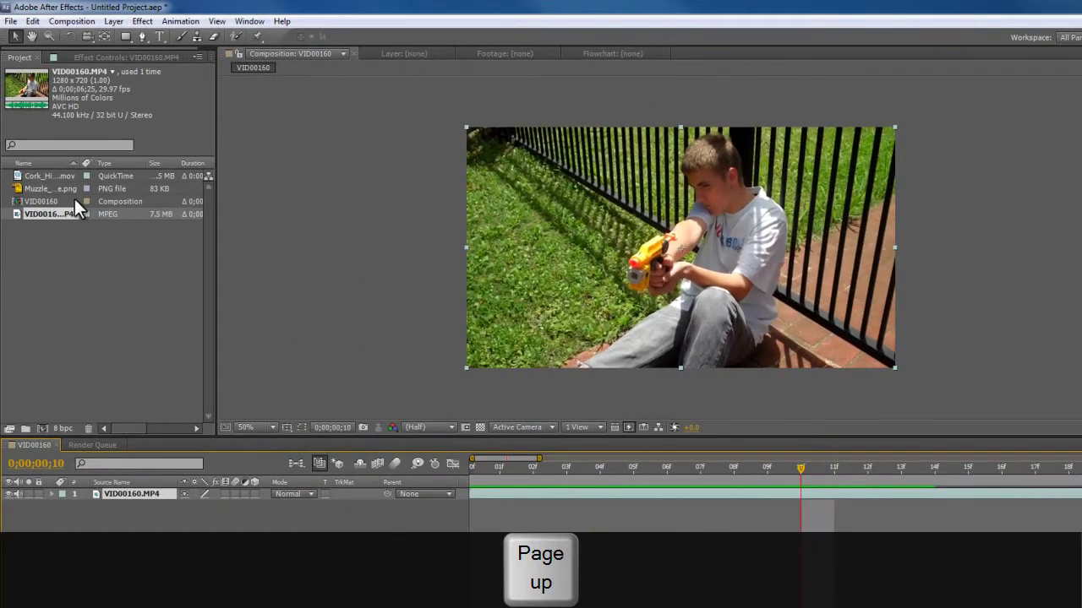
Add Muzzle_Flash_Side.png in Screen blend mode and place it near the gun
{"action": "left_click", "coordinate": [65, 187]}
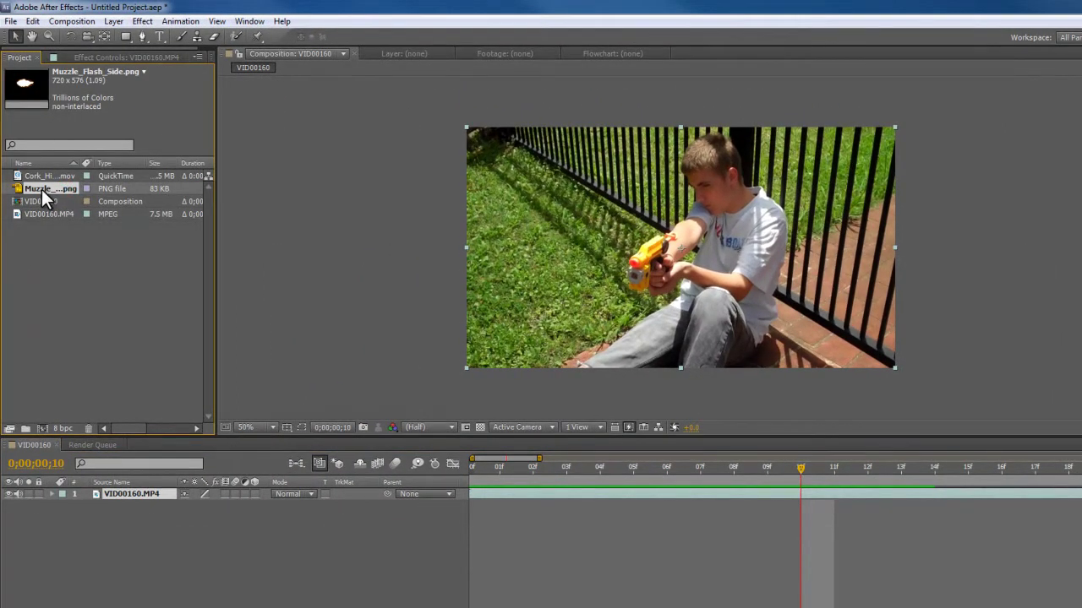
{"action": "mouse_move", "coordinate": [41, 188]}
{"action": "left_mouse_down"}
{"action": "mouse_move", "coordinate": [635, 251]}
{"action": "mouse_move", "coordinate": [636, 237]}
{"action": "mouse_move", "coordinate": [723, 278]}
{"action": "mouse_move", "coordinate": [732, 235]}
{"action": "left_mouse_up"}
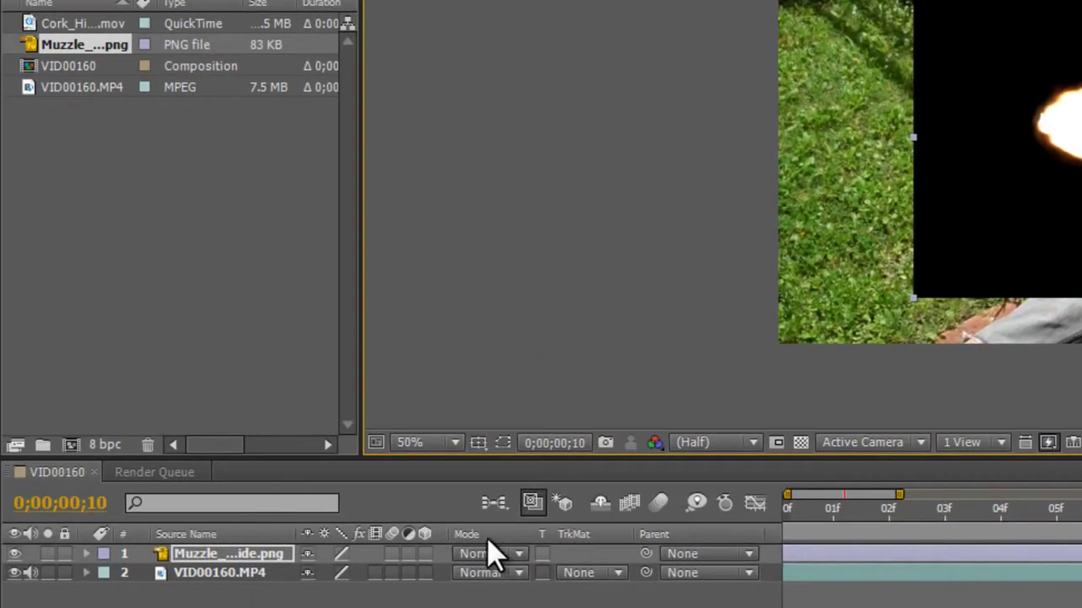
{"action": "left_click", "coordinate": [517, 554]}
{"action": "left_click", "coordinate": [609, 190]}
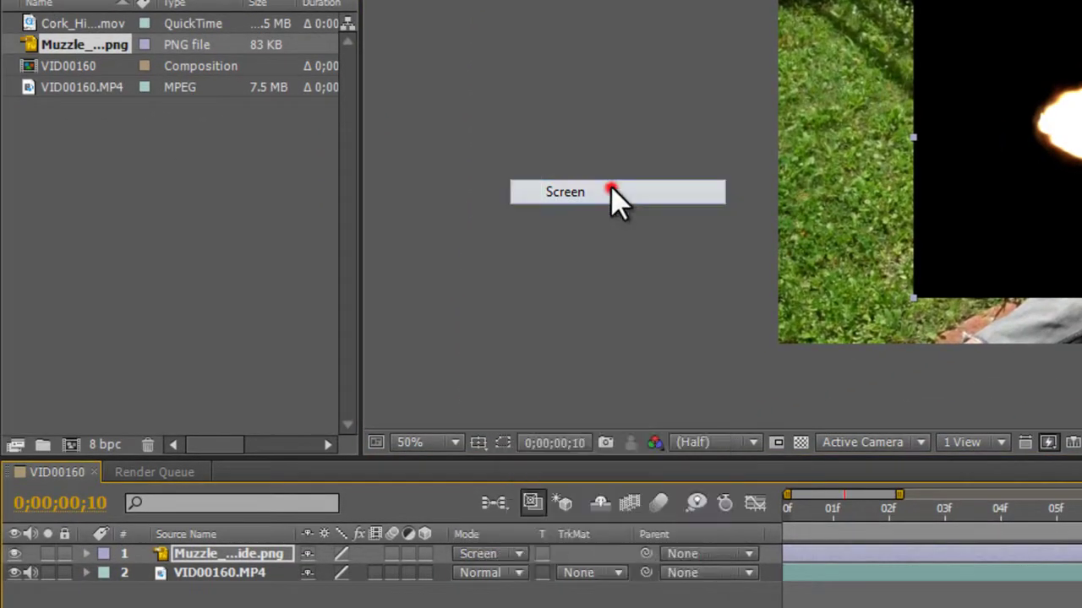
{"action": "left_click_drag", "start_coordinate": [1006, 182], "coordinate": [568, 229]}
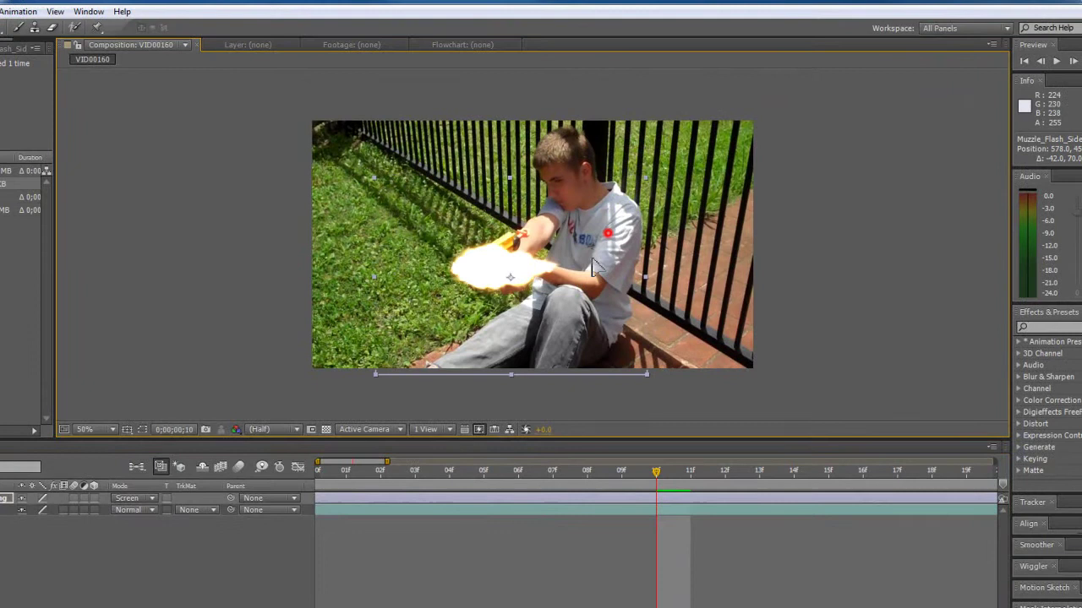
{"action": "left_click_drag", "start_coordinate": [569, 229], "coordinate": [555, 241]}
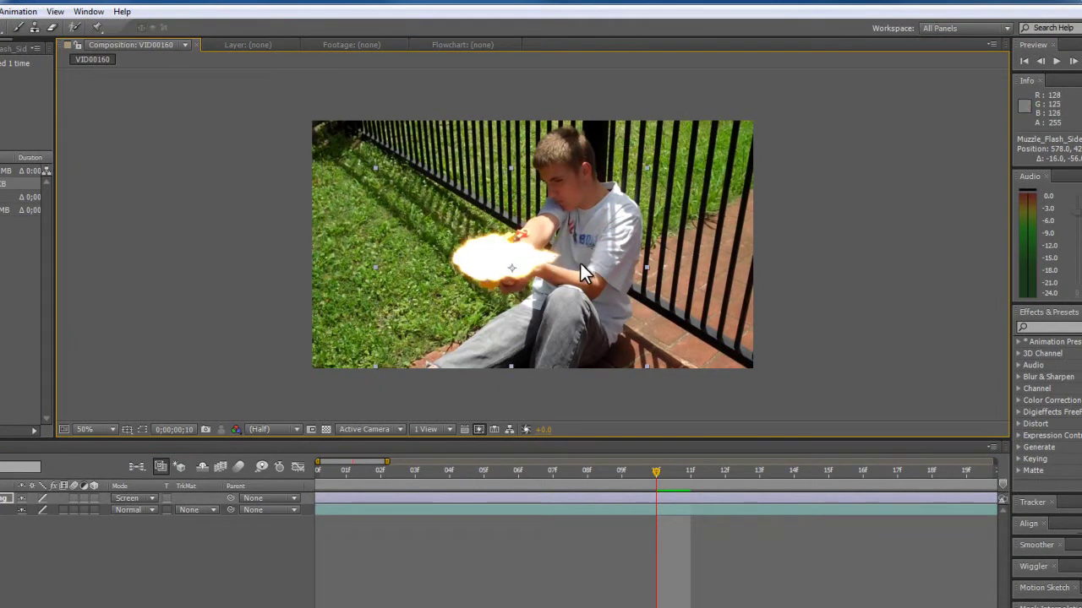
Rotate the muzzle flash so it points leftward, away from the barrel
{"action": "mouse_move", "coordinate": [541, 253]}
{"action": "left_mouse_down"}
{"action": "mouse_move", "coordinate": [586, 243]}
{"action": "mouse_move", "coordinate": [589, 254]}
{"action": "mouse_move", "coordinate": [550, 295]}
{"action": "left_mouse_up"}
{"action": "key", "text": "w"}
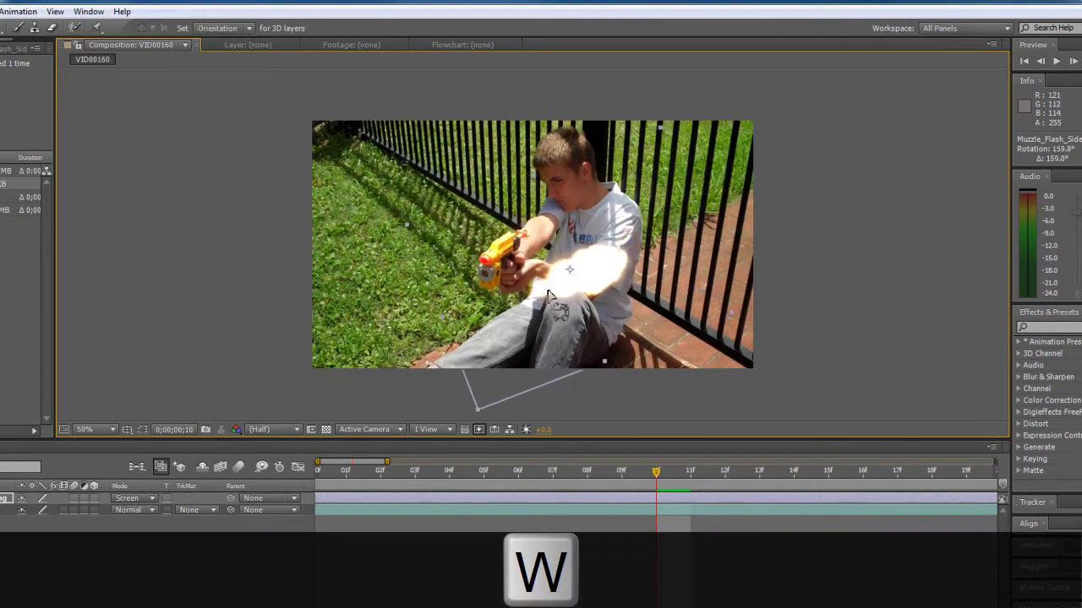
{"action": "key", "text": "v"}
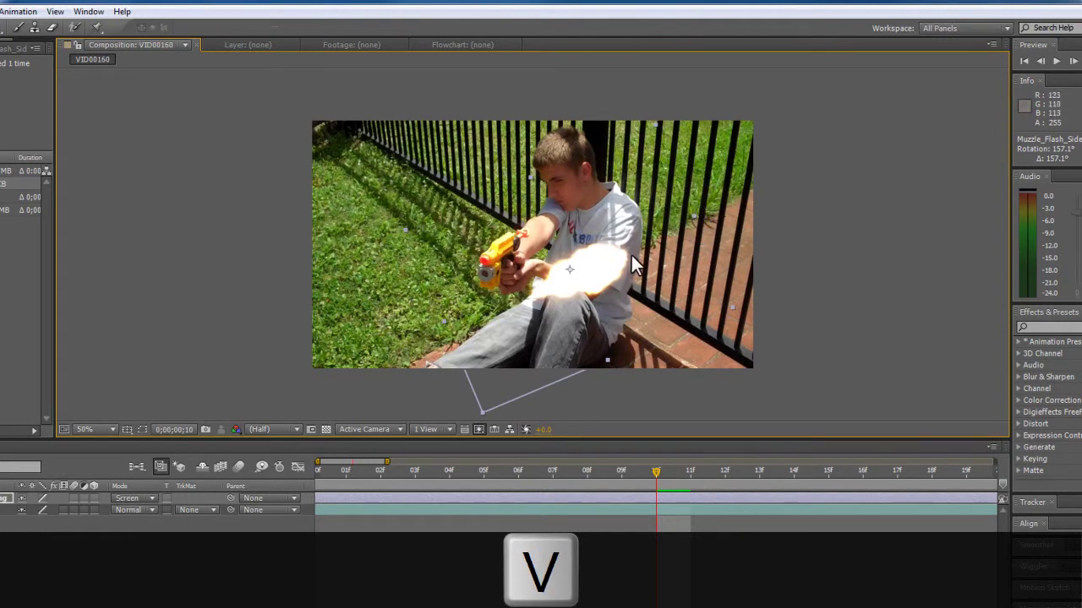
{"action": "key", "text": "w"}
{"action": "mouse_move", "coordinate": [627, 254]}
{"action": "left_mouse_down"}
{"action": "mouse_move", "coordinate": [640, 269]}
{"action": "mouse_move", "coordinate": [506, 261]}
{"action": "left_mouse_up"}
{"action": "key", "text": "v"}
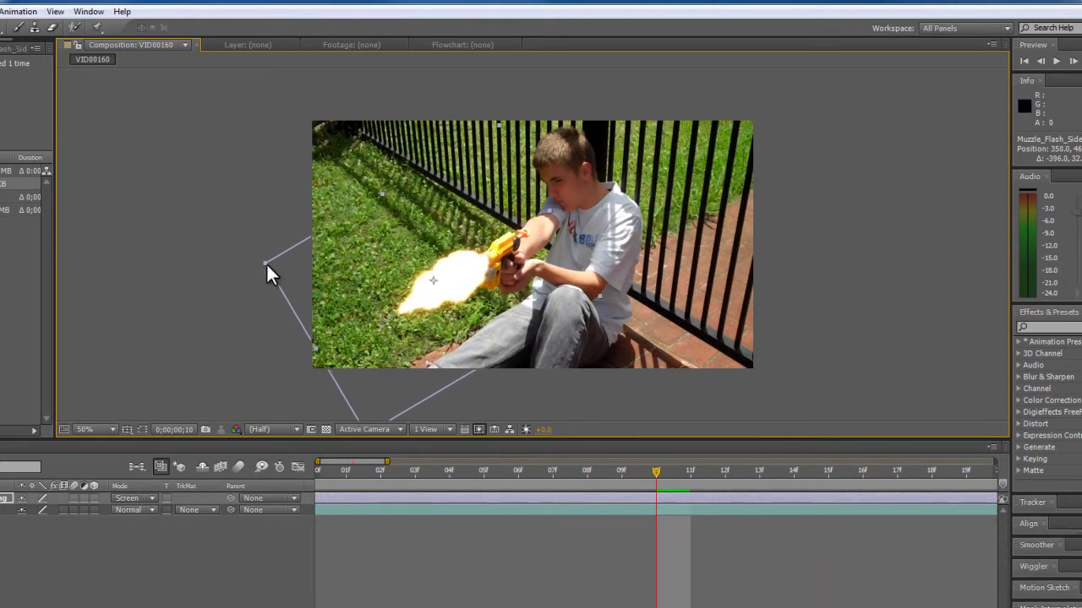
Shrink the flash and position it at the gun barrel, previewing around frame 10
{"action": "left_click_drag", "start_coordinate": [266, 262], "coordinate": [301, 254]}
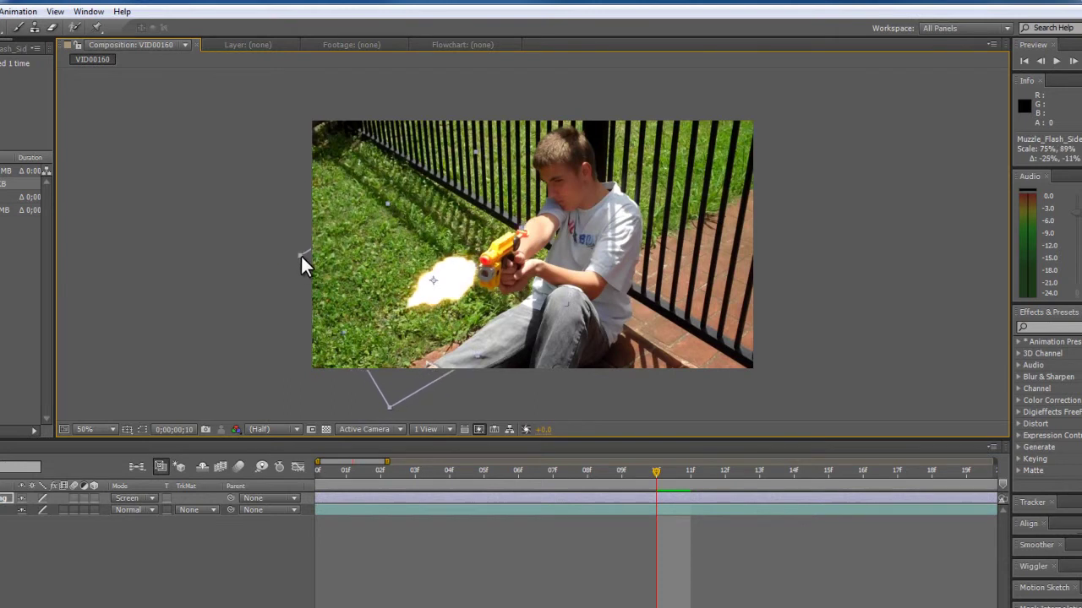
{"action": "left_click_drag", "start_coordinate": [480, 292], "coordinate": [496, 287]}
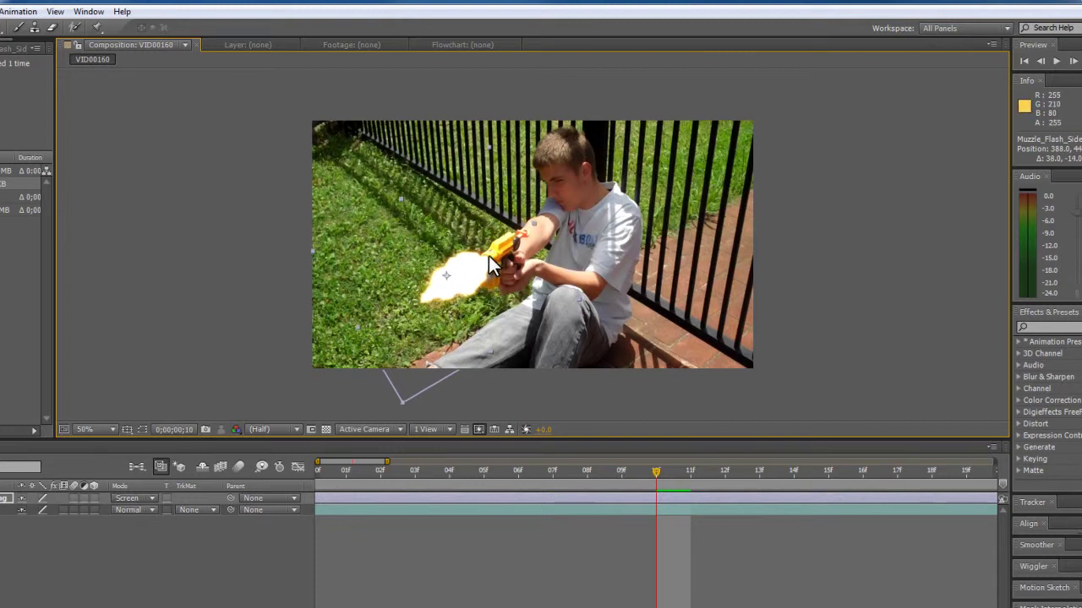
{"action": "left_click_drag", "start_coordinate": [477, 271], "coordinate": [476, 275]}
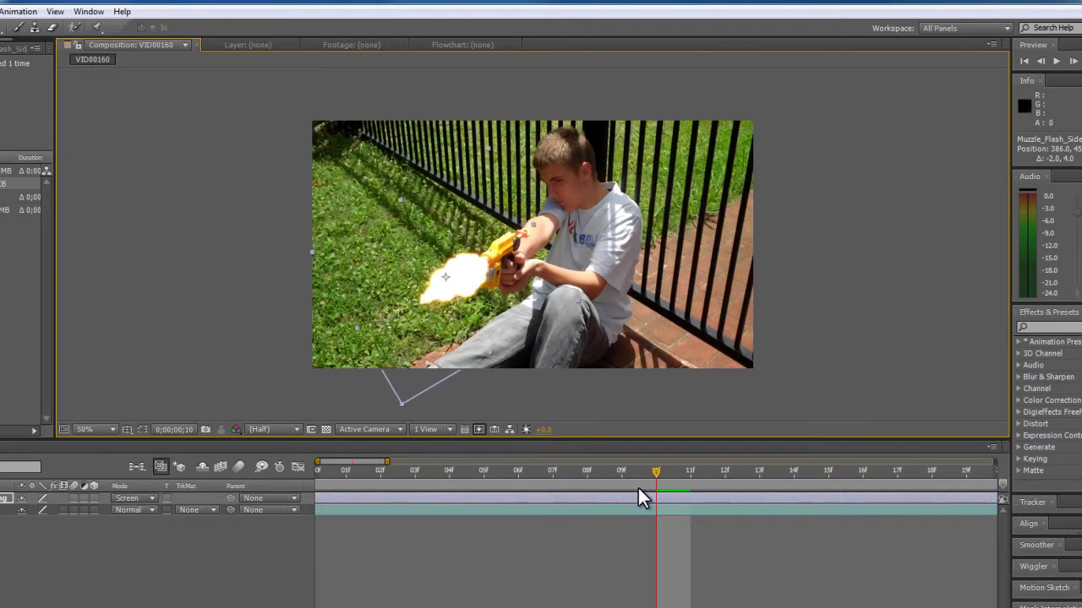
{"action": "mouse_move", "coordinate": [656, 473]}
{"action": "left_mouse_down"}
{"action": "mouse_move", "coordinate": [582, 487]}
{"action": "mouse_move", "coordinate": [648, 486]}
{"action": "left_mouse_up"}
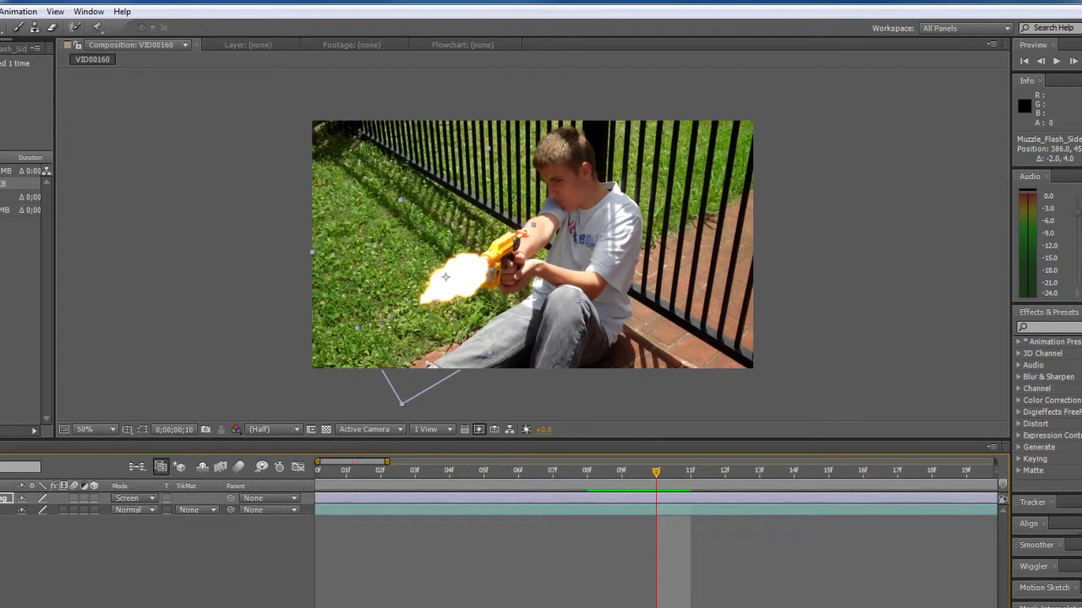
Trim the Muzzle_Flash_Side.png layer to a single frame at frame 10
{"action": "left_click_drag", "start_coordinate": [144, 575], "coordinate": [91, 569]}
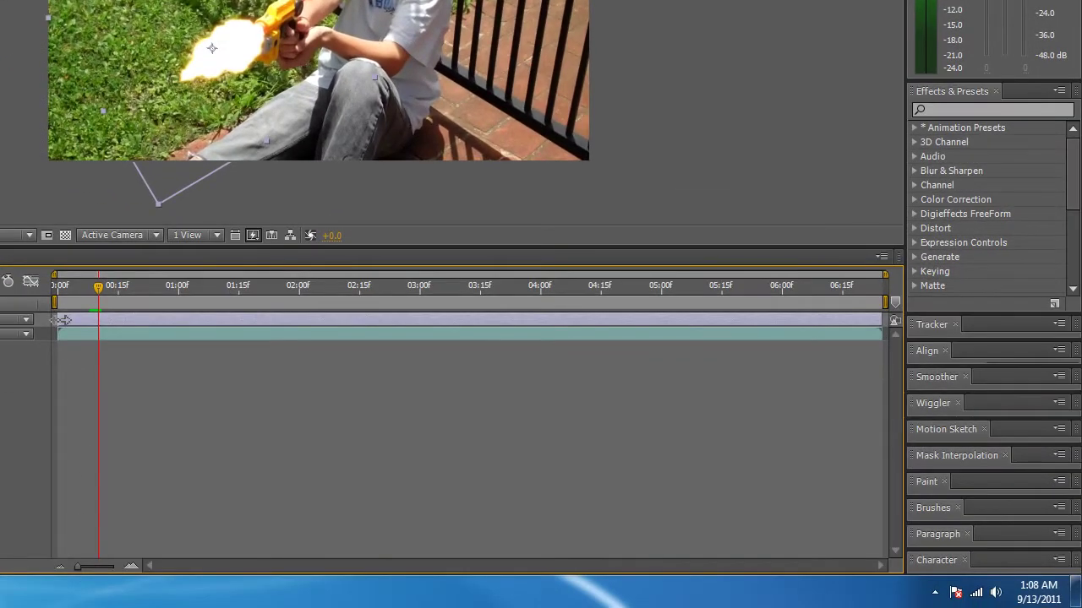
{"action": "left_click_drag", "start_coordinate": [64, 320], "coordinate": [94, 321]}
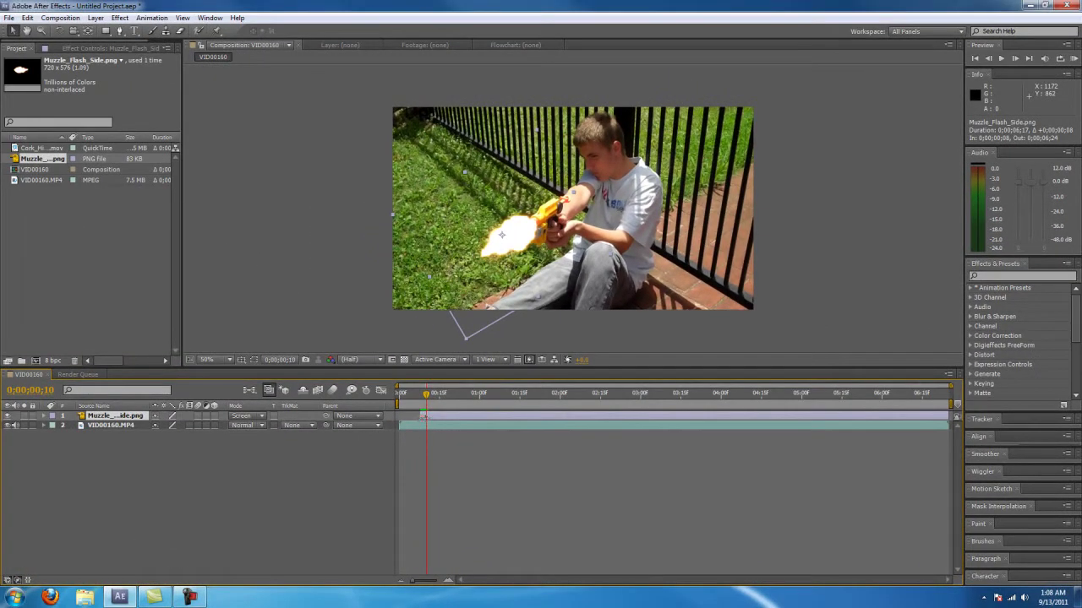
{"action": "left_click_drag", "start_coordinate": [421, 416], "coordinate": [422, 416]}
{"action": "left_click_drag", "start_coordinate": [947, 415], "coordinate": [441, 418]}
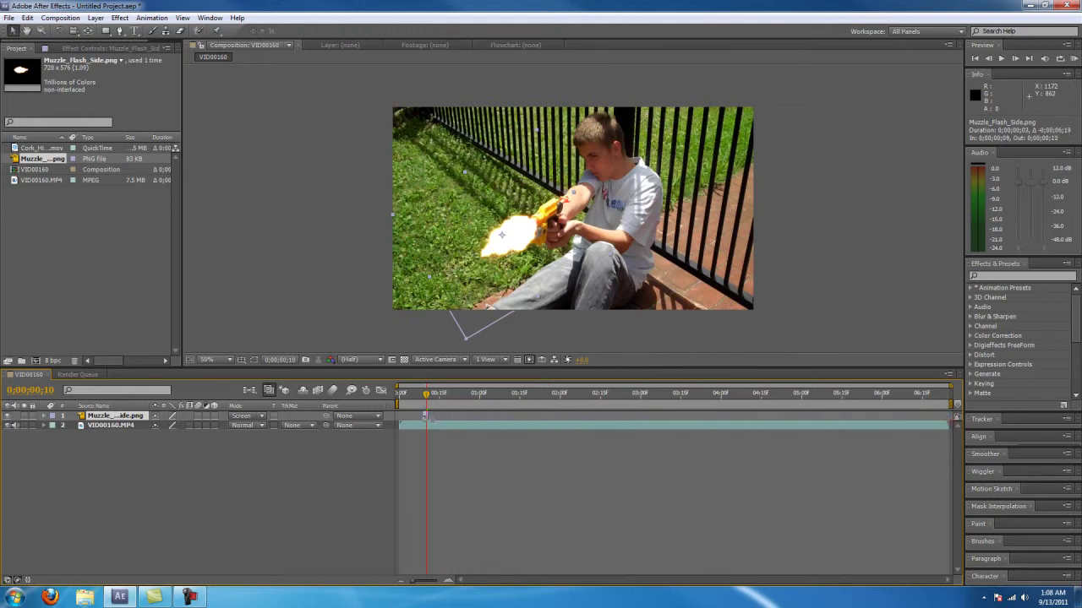
{"action": "left_click_drag", "start_coordinate": [411, 582], "coordinate": [438, 587]}
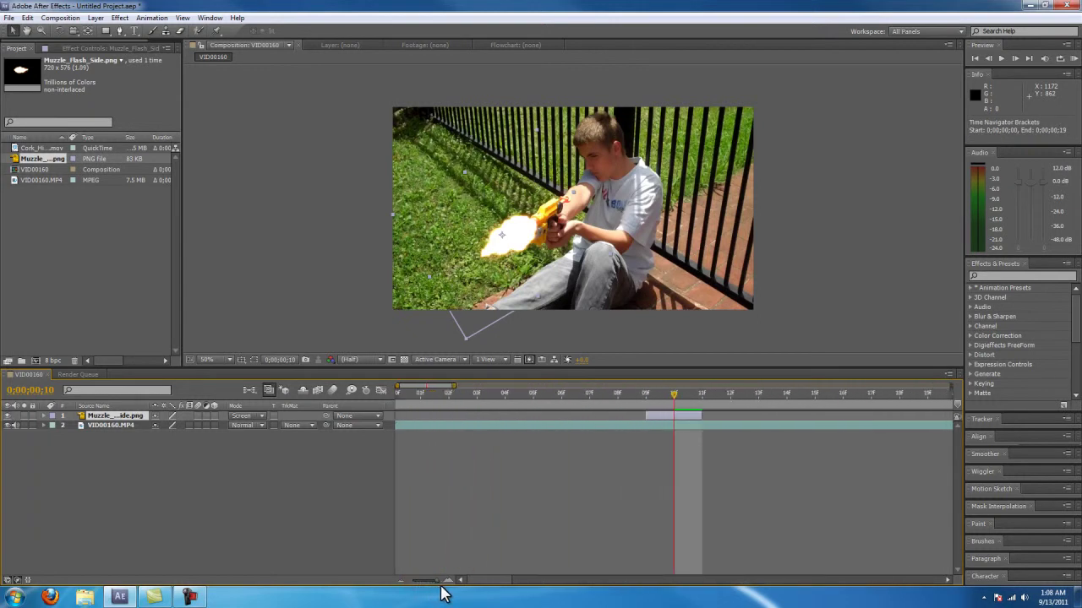
{"action": "mouse_move", "coordinate": [648, 415]}
{"action": "left_mouse_down"}
{"action": "mouse_move", "coordinate": [693, 397]}
{"action": "mouse_move", "coordinate": [603, 393]}
{"action": "mouse_move", "coordinate": [703, 399]}
{"action": "mouse_move", "coordinate": [641, 404]}
{"action": "mouse_move", "coordinate": [720, 398]}
{"action": "mouse_move", "coordinate": [643, 397]}
{"action": "mouse_move", "coordinate": [676, 405]}
{"action": "left_mouse_up"}
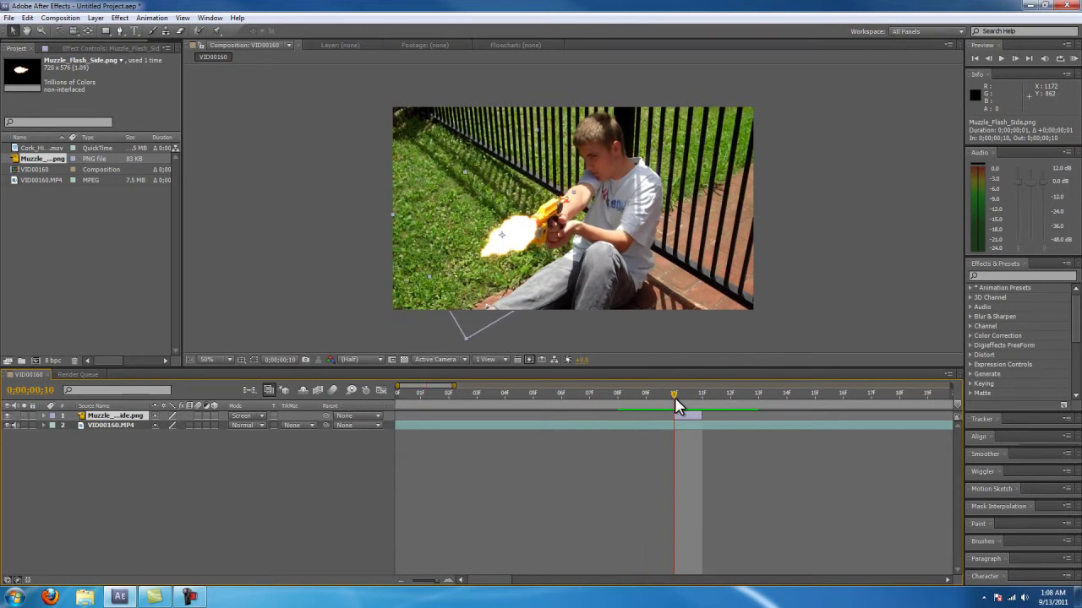
{"action": "left_click", "coordinate": [126, 426]}
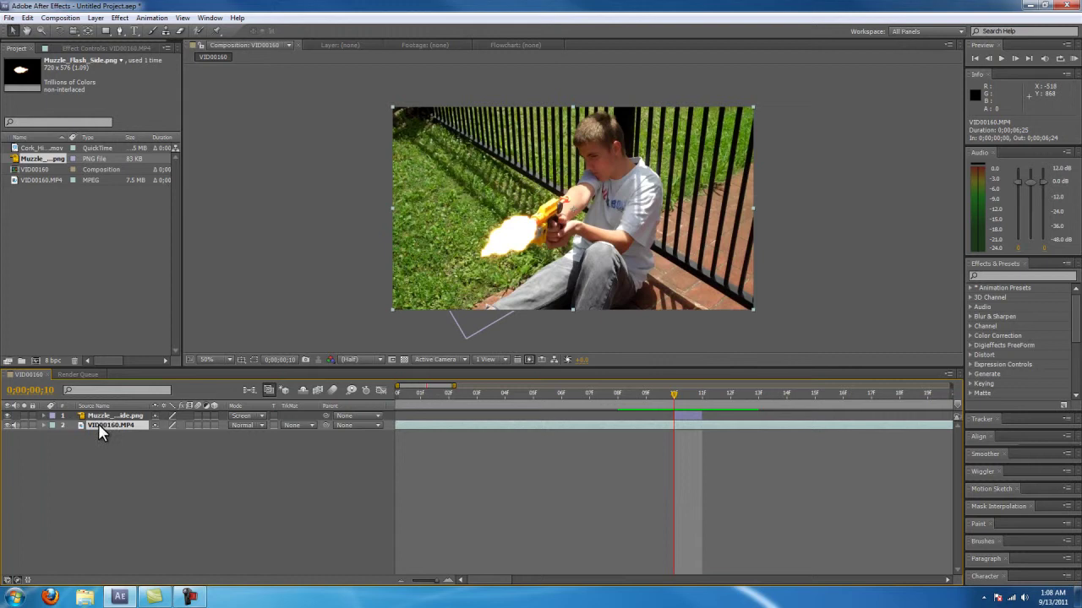
Duplicate the VID00160.MP4 layer and set the upper copy's mode to Add
{"action": "left_click", "coordinate": [27, 18]}
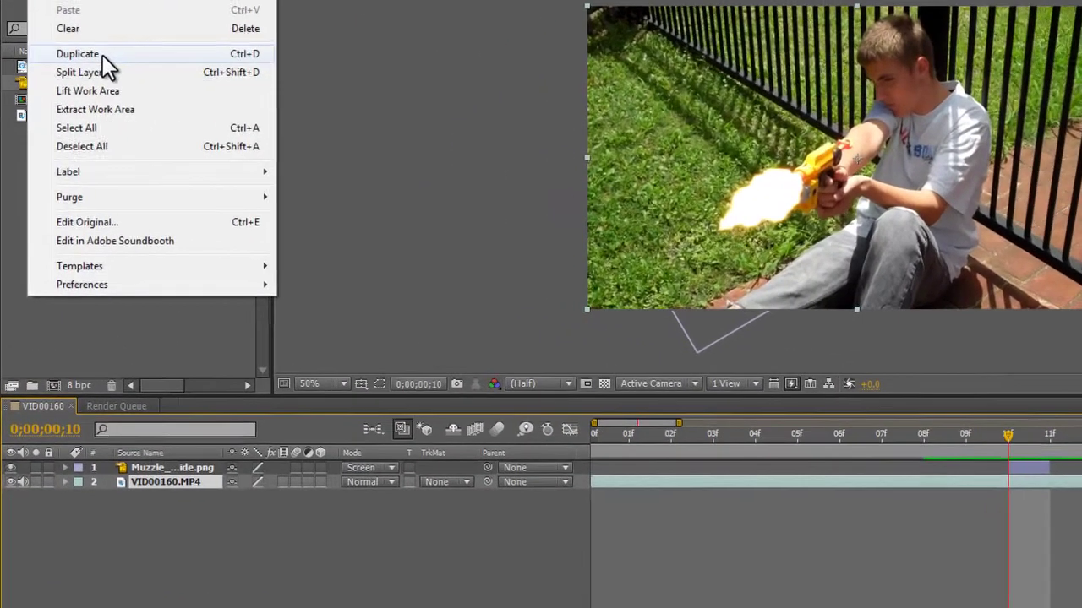
{"action": "left_click", "coordinate": [76, 139]}
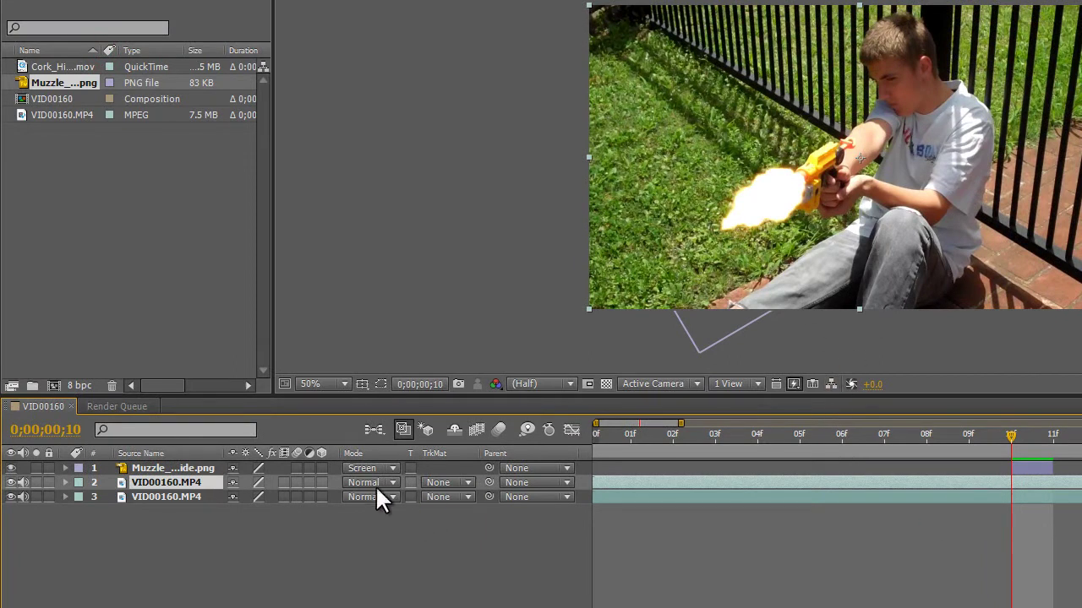
{"action": "left_click", "coordinate": [172, 482]}
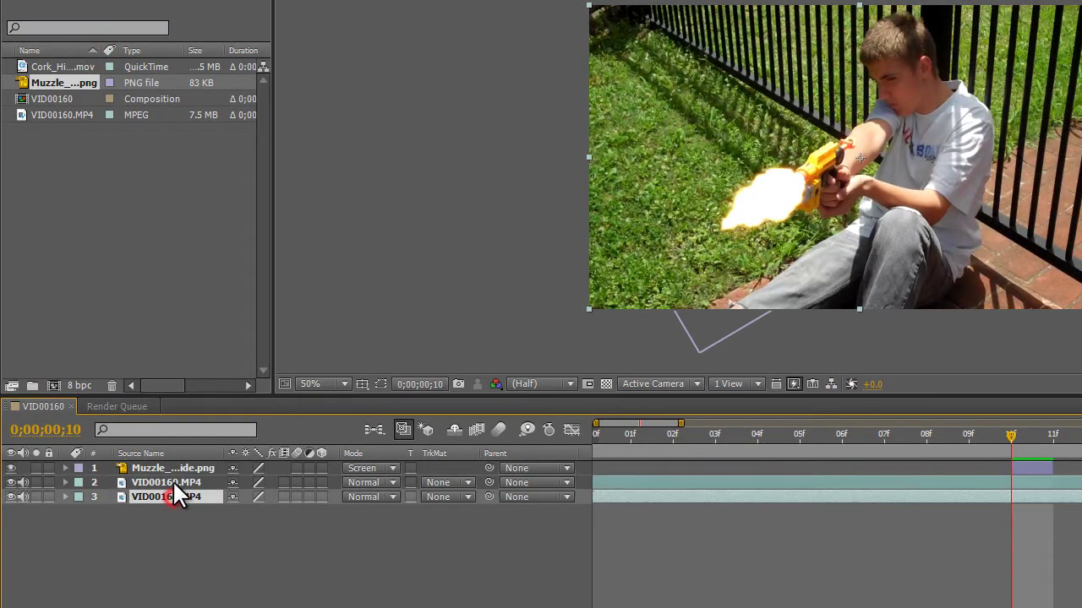
{"action": "left_click", "coordinate": [396, 484]}
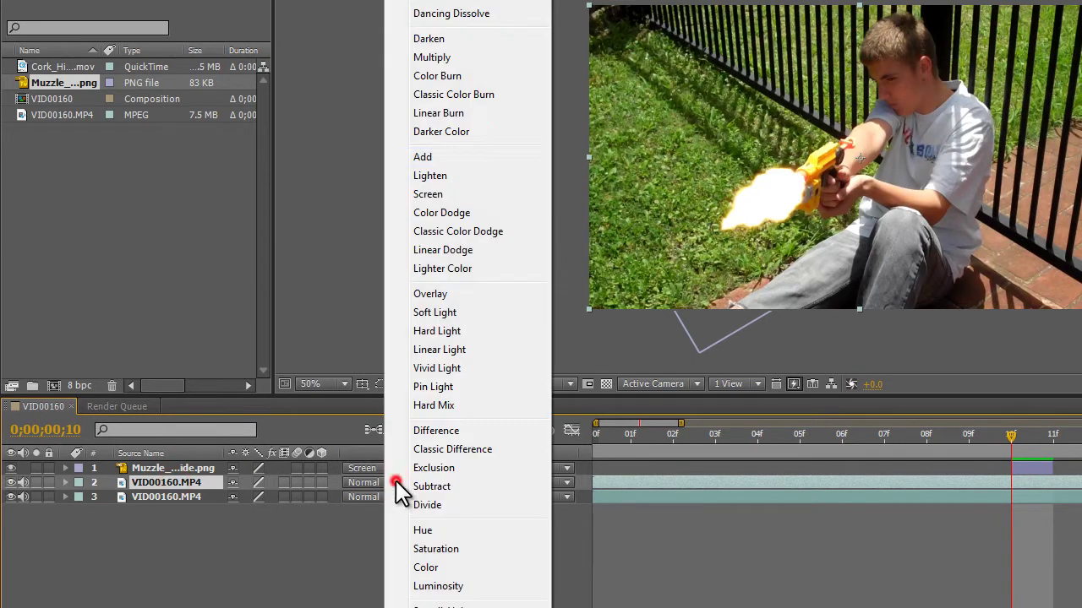
{"action": "left_click", "coordinate": [486, 156]}
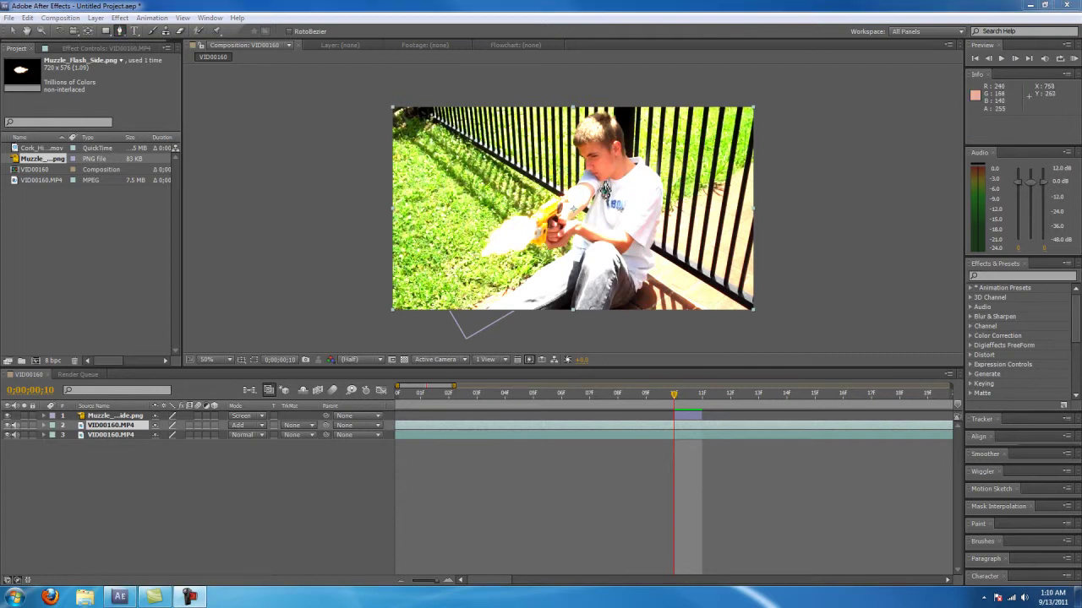
Draw a closed Pen mask around the boy's face on the Add layer
{"action": "left_click", "coordinate": [612, 169]}
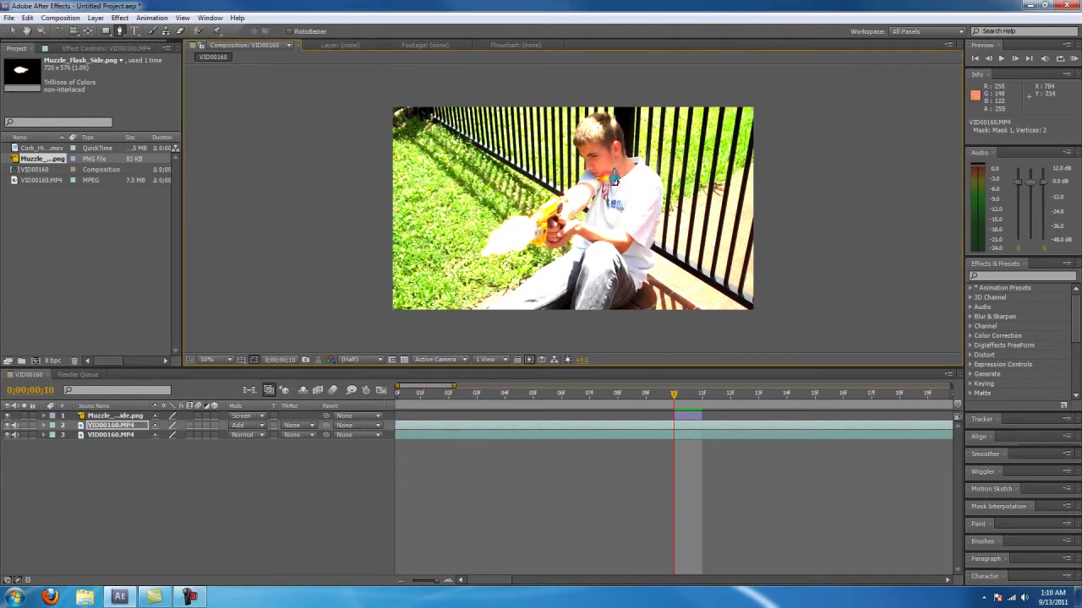
{"action": "left_click", "coordinate": [603, 149]}
{"action": "left_click", "coordinate": [606, 154]}
{"action": "left_click", "coordinate": [587, 140]}
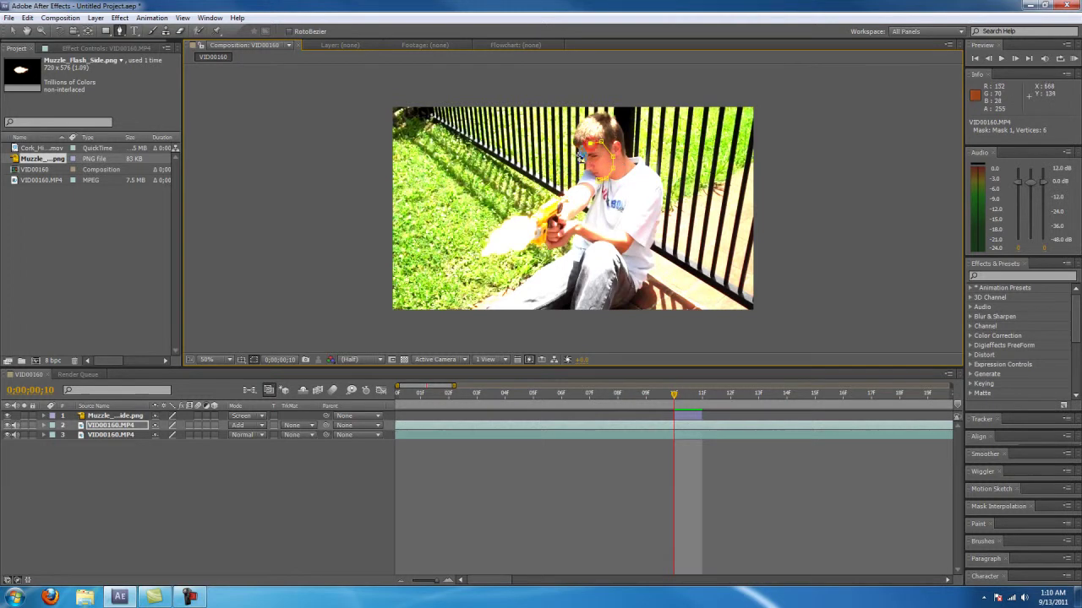
{"action": "left_click", "coordinate": [583, 169]}
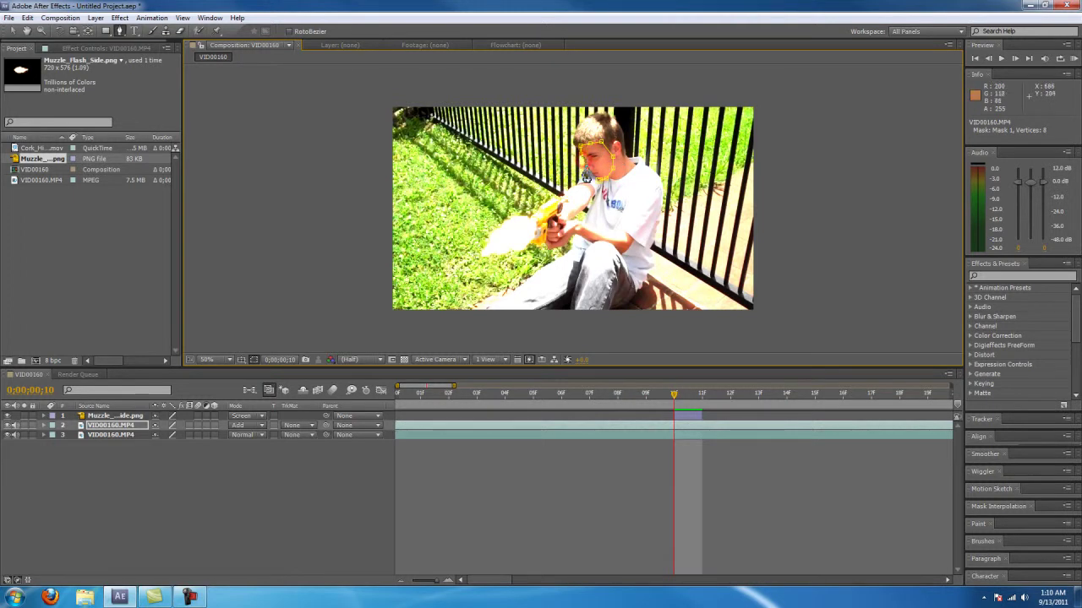
{"action": "left_click", "coordinate": [594, 185]}
{"action": "left_click", "coordinate": [611, 166]}
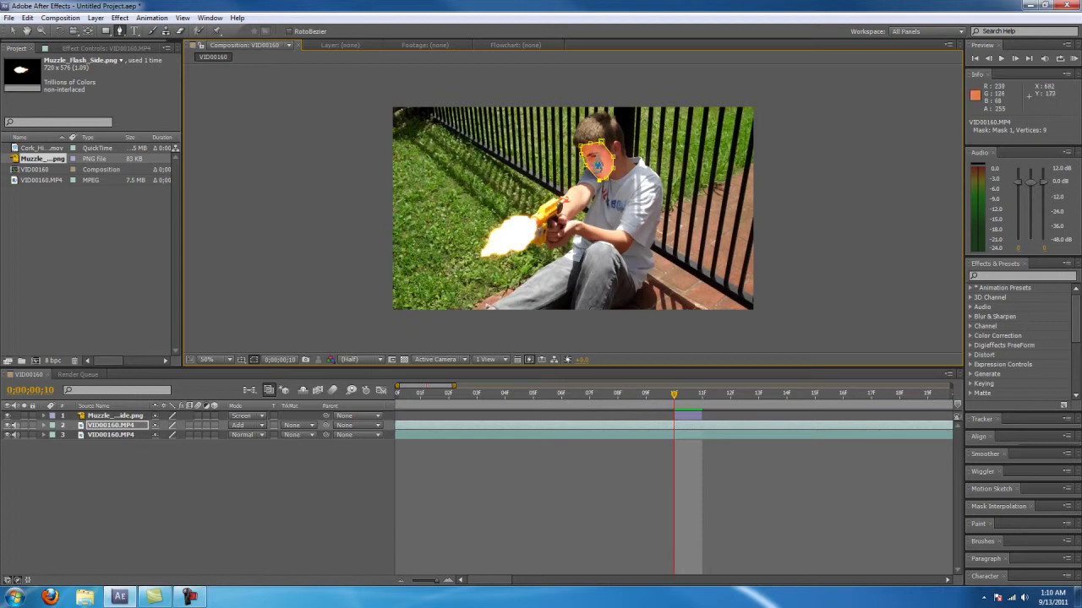
Draw a second mask covering the boy's neck, shirt and arm
{"action": "left_click", "coordinate": [640, 165]}
{"action": "left_click", "coordinate": [631, 173]}
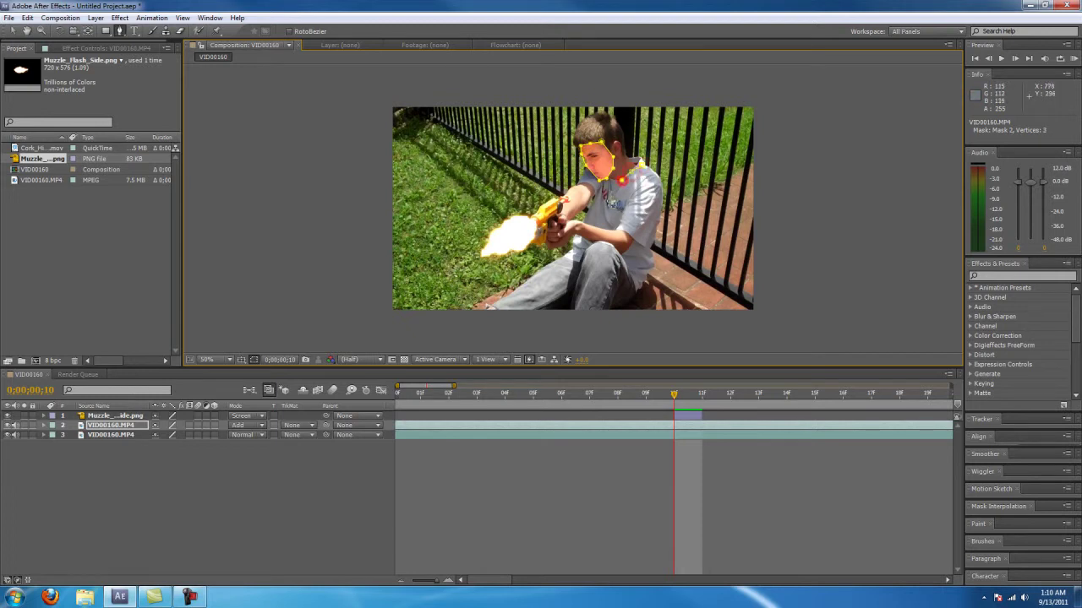
{"action": "left_click", "coordinate": [609, 194]}
{"action": "left_click", "coordinate": [607, 226]}
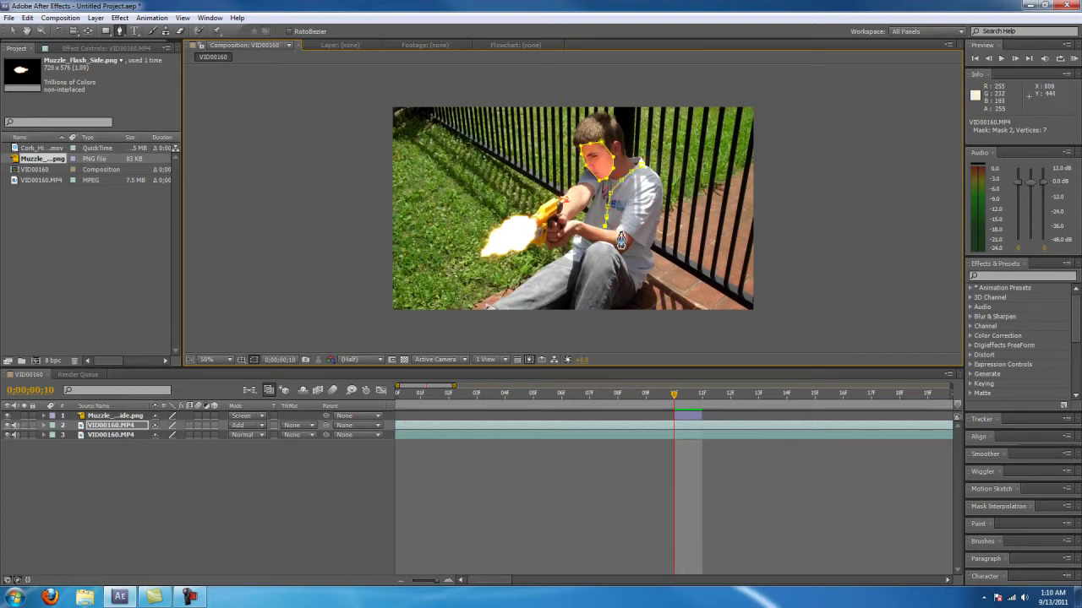
{"action": "left_click", "coordinate": [625, 235]}
{"action": "left_click", "coordinate": [639, 243]}
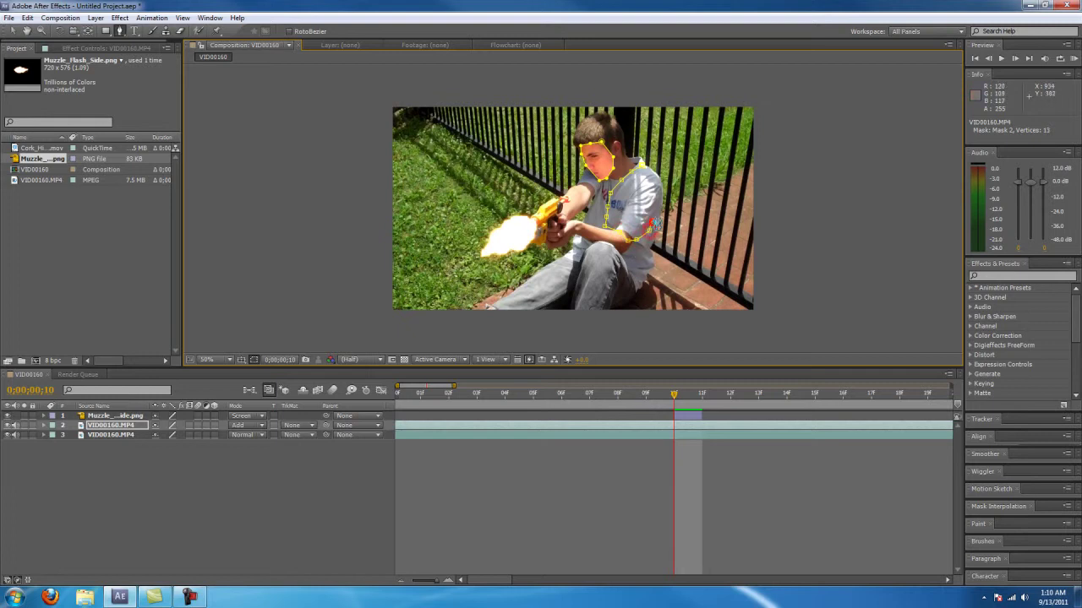
{"action": "left_click", "coordinate": [655, 180]}
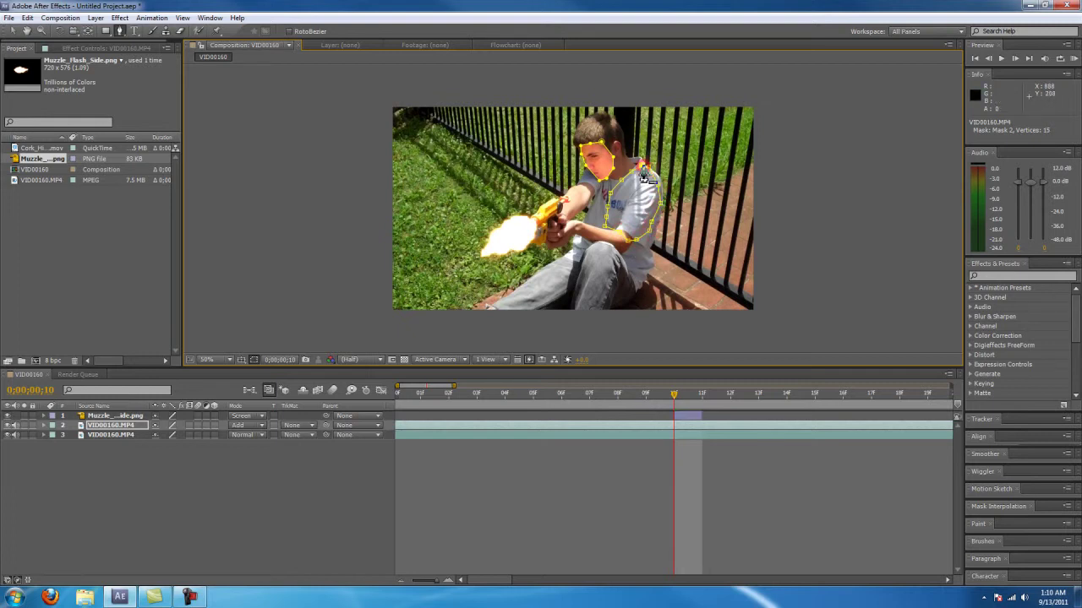
{"action": "left_click", "coordinate": [640, 163]}
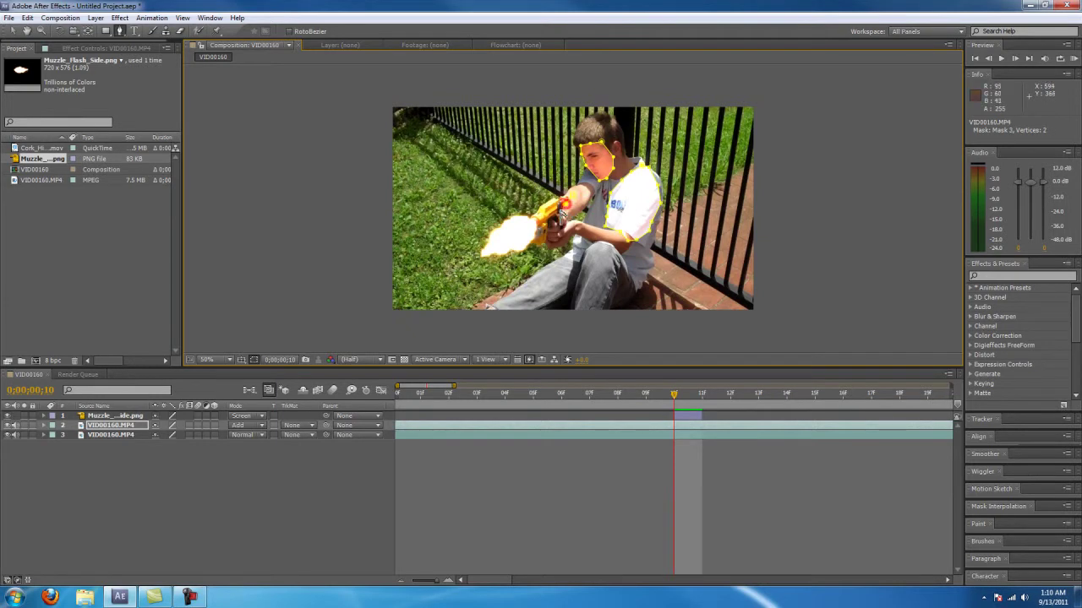
Draw a third mask around the hand and gun
{"action": "left_click", "coordinate": [564, 221]}
{"action": "left_click", "coordinate": [558, 240]}
{"action": "left_click", "coordinate": [571, 249]}
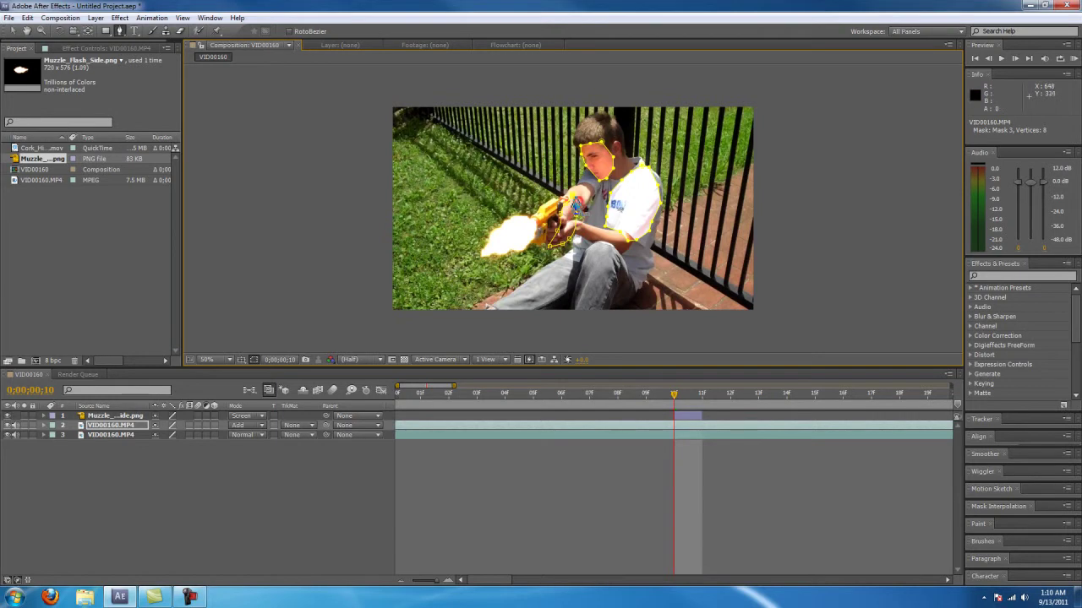
{"action": "left_click", "coordinate": [573, 201]}
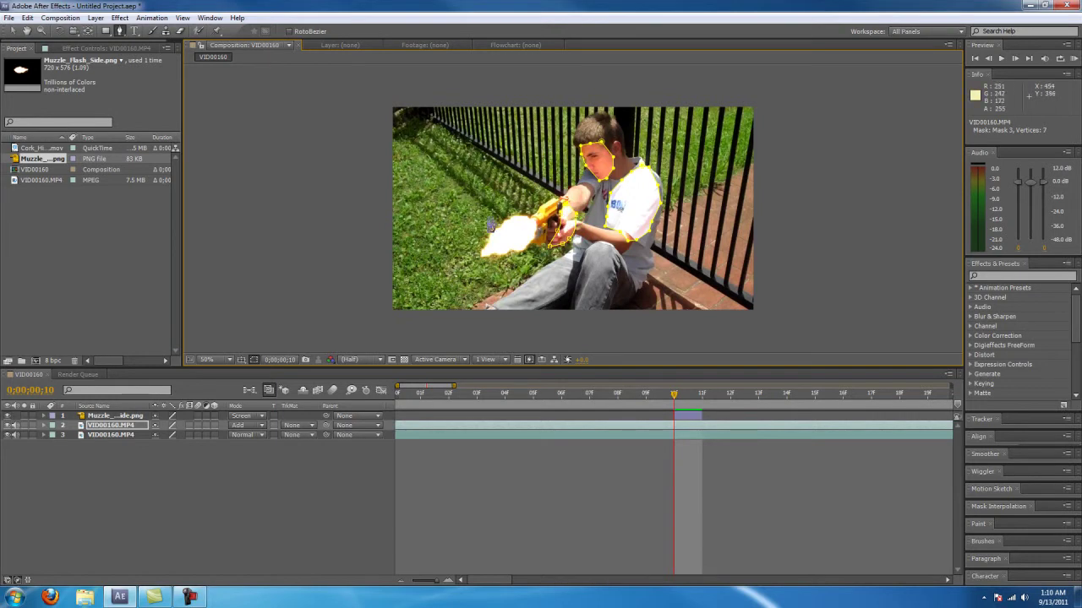
Draw an Ellipse Tool mask around the muzzle flash on layer 2
{"action": "left_click", "coordinate": [106, 33]}
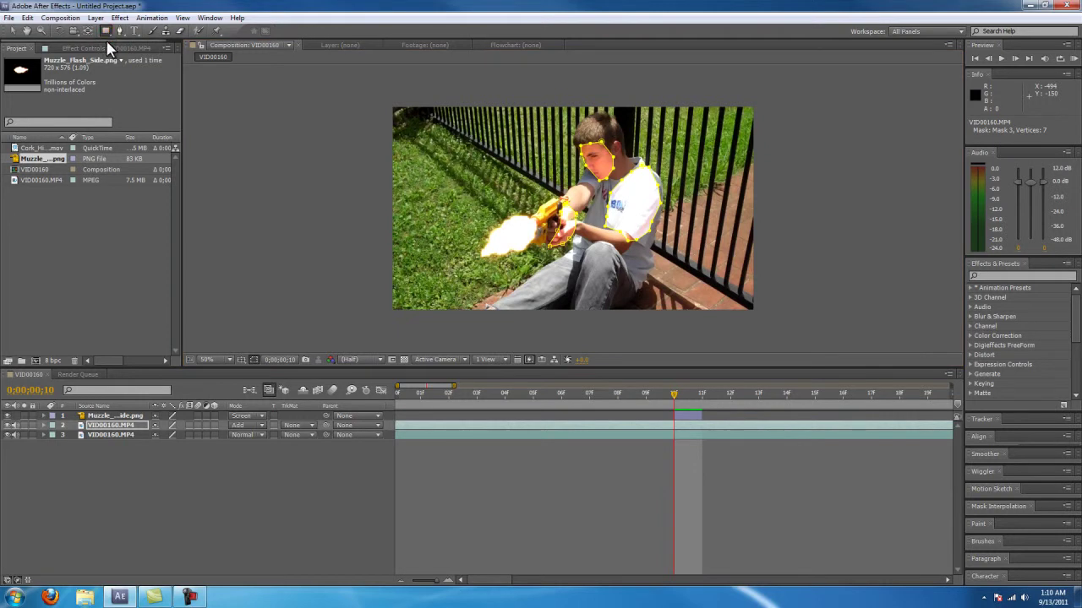
{"action": "left_click", "coordinate": [110, 31]}
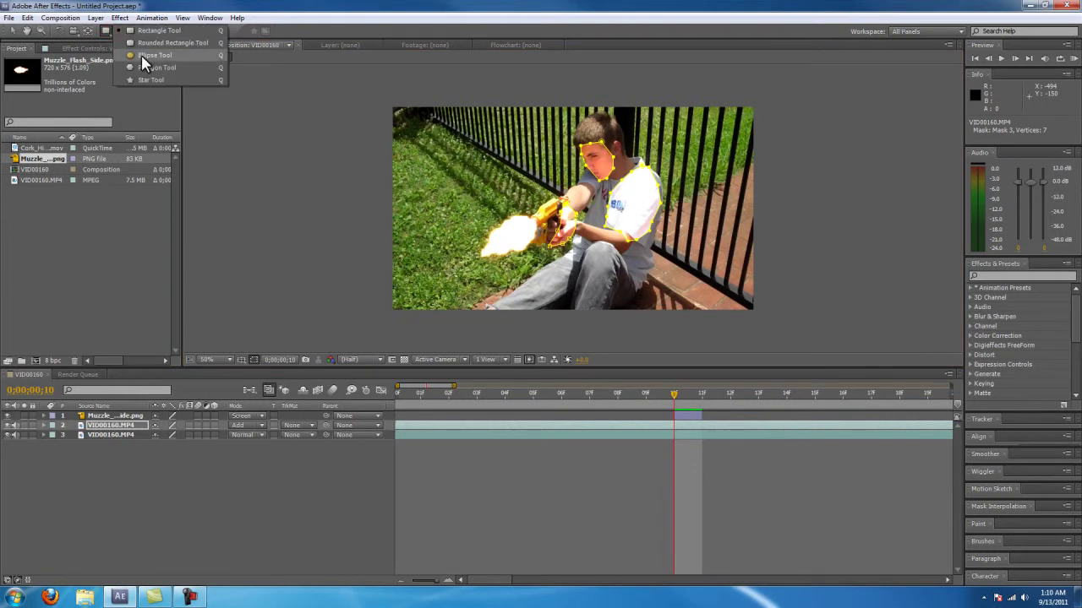
{"action": "left_click", "coordinate": [144, 56]}
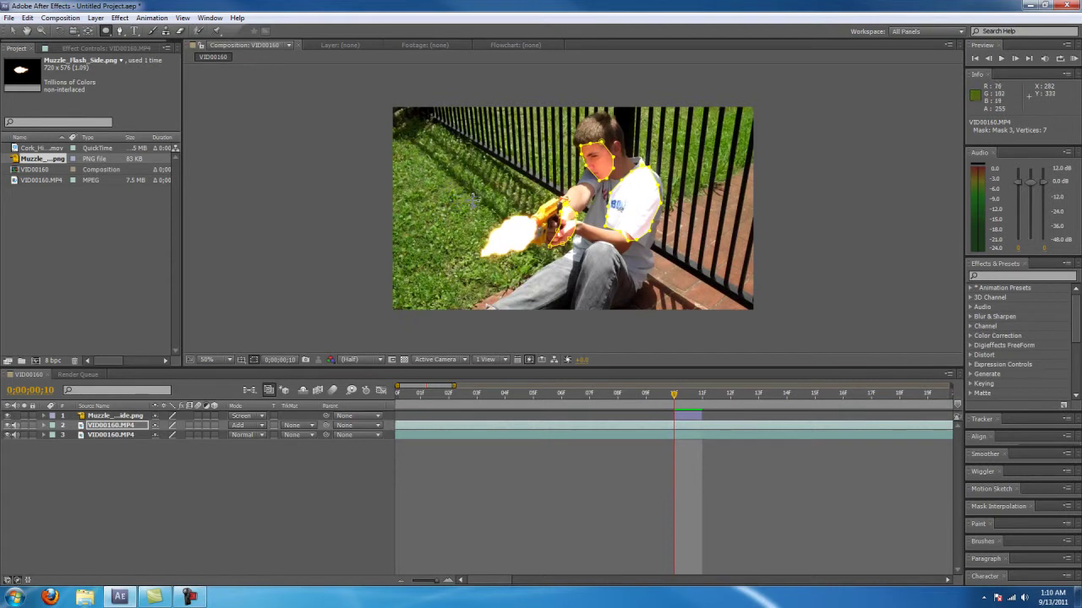
{"action": "left_click_drag", "start_coordinate": [471, 198], "coordinate": [561, 280]}
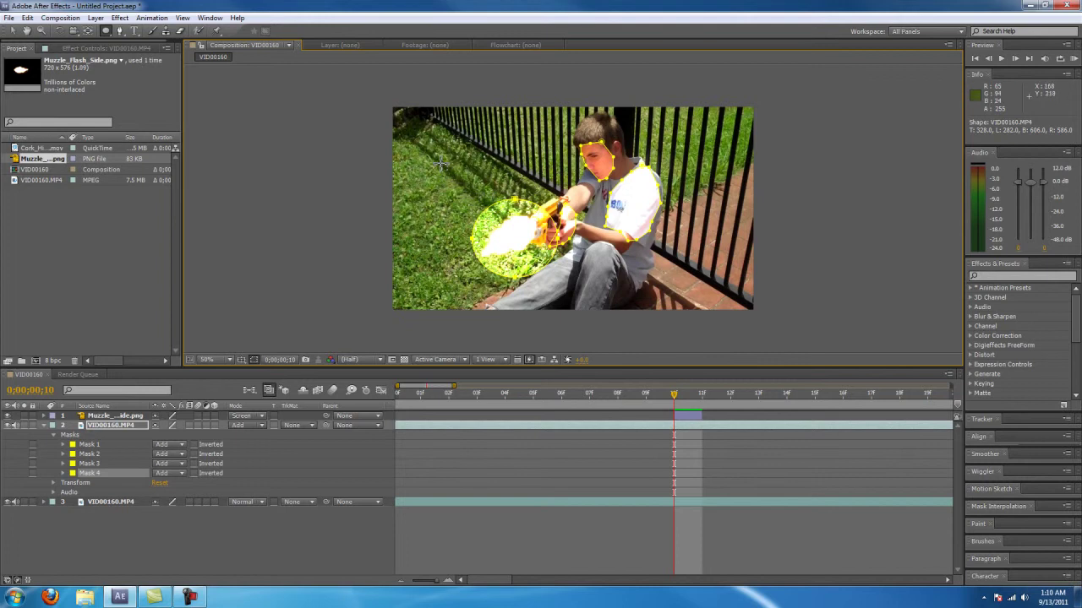
{"action": "left_click", "coordinate": [13, 30]}
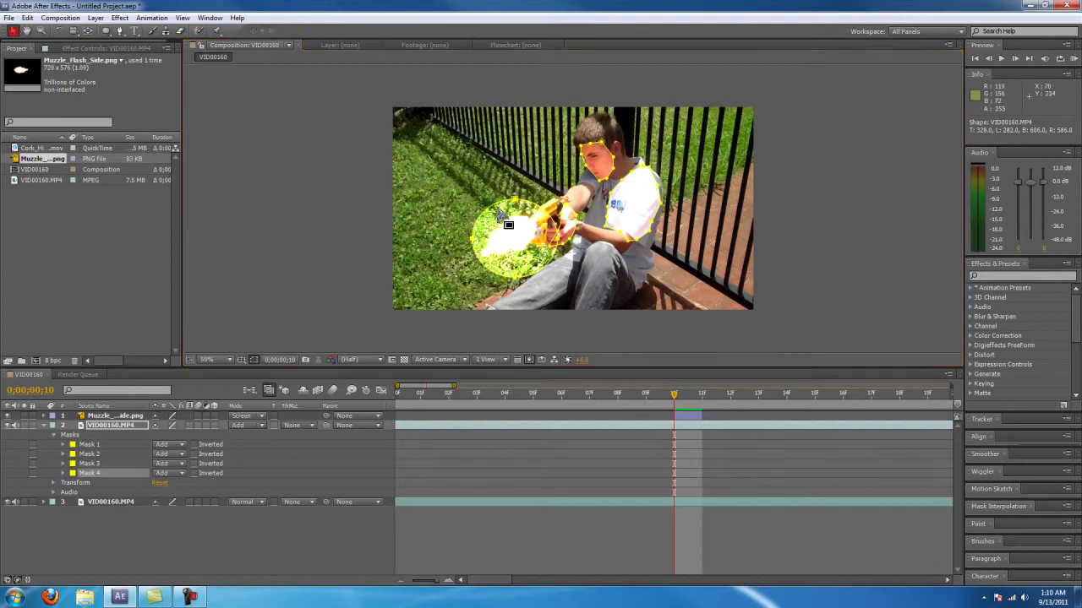
{"action": "left_click", "coordinate": [474, 177]}
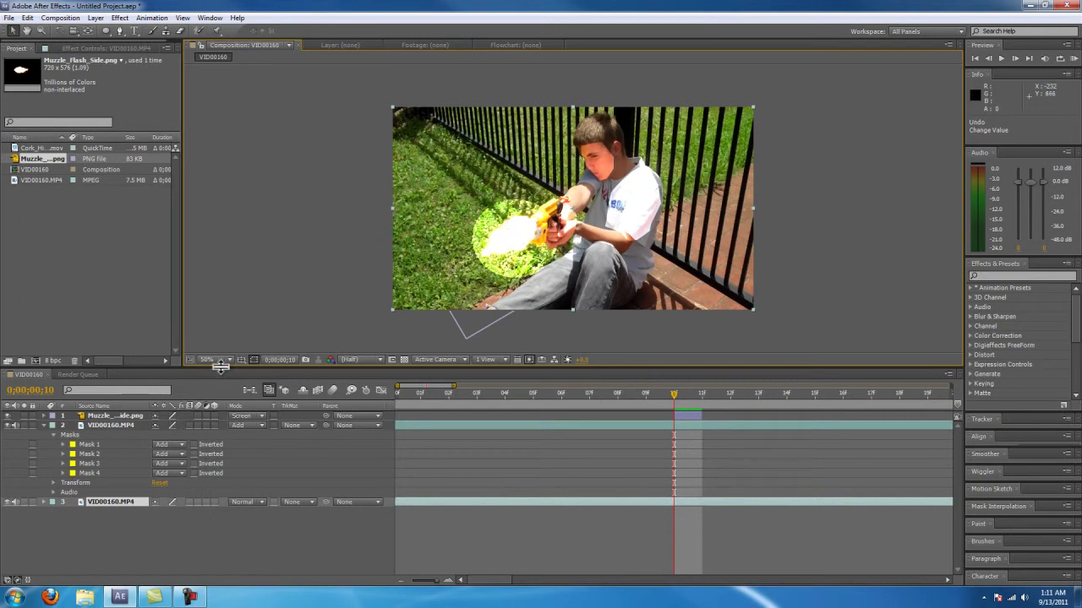
{"action": "left_click", "coordinate": [72, 444]}
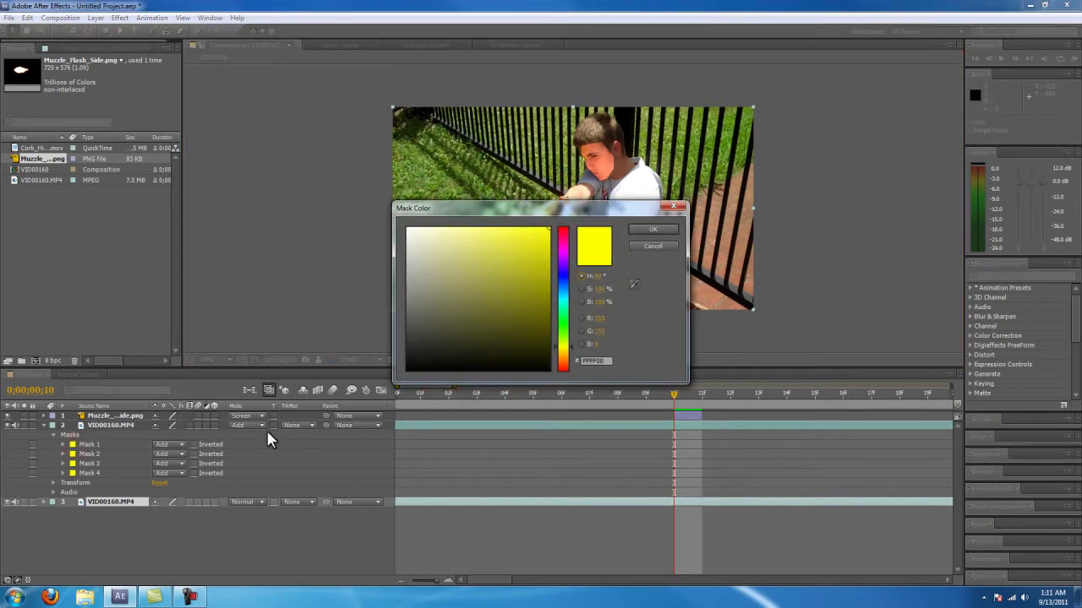
{"action": "left_click", "coordinate": [673, 246]}
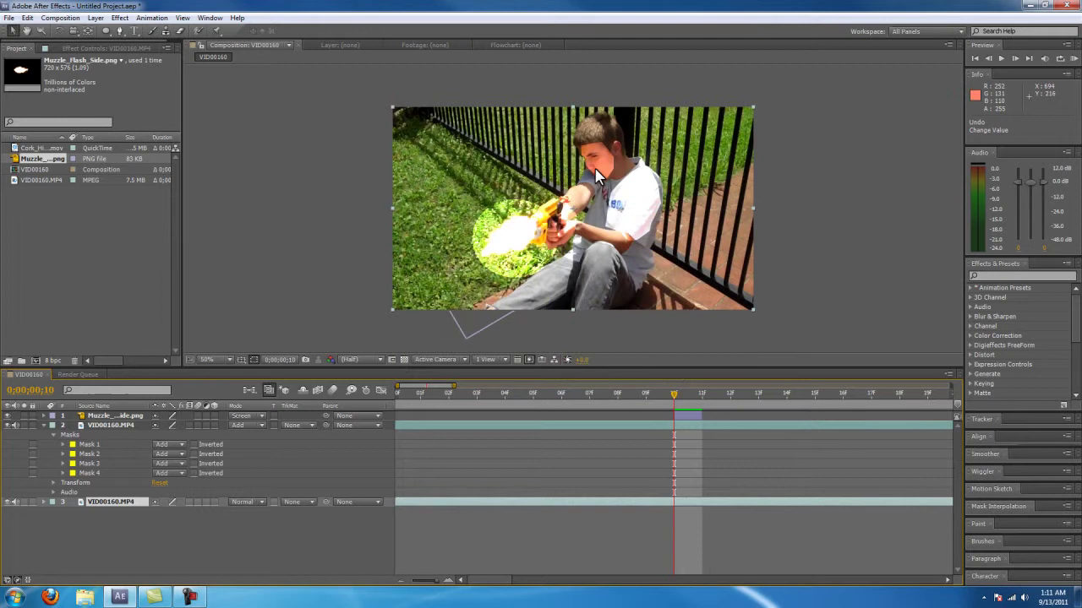
{"action": "left_click", "coordinate": [91, 445]}
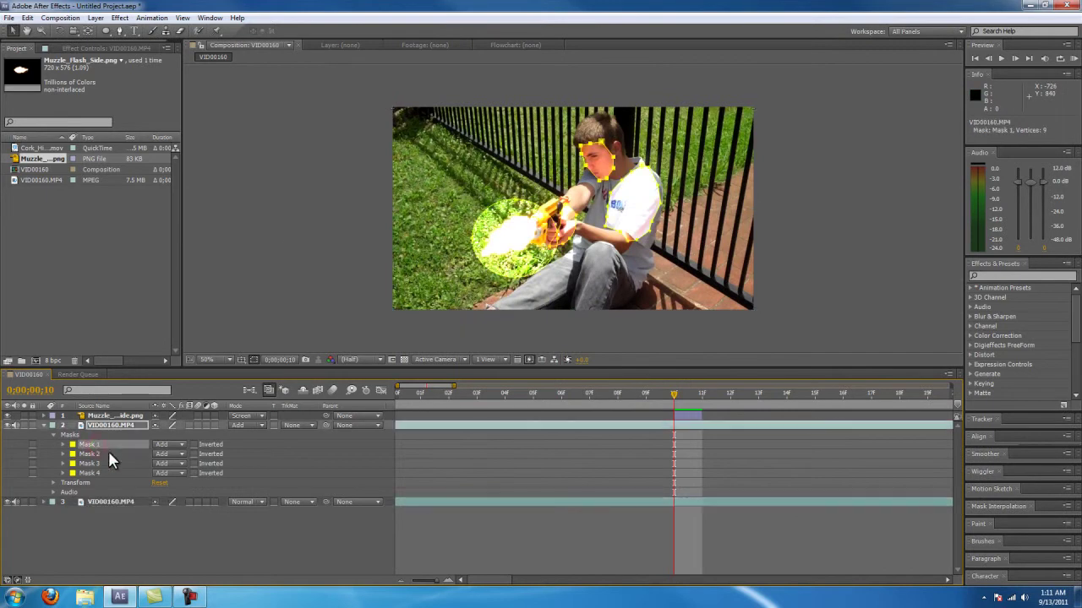
Keyframe Mask Feather at frame 10 and raise all masks to about 99 pixels
{"action": "left_click", "coordinate": [62, 445]}
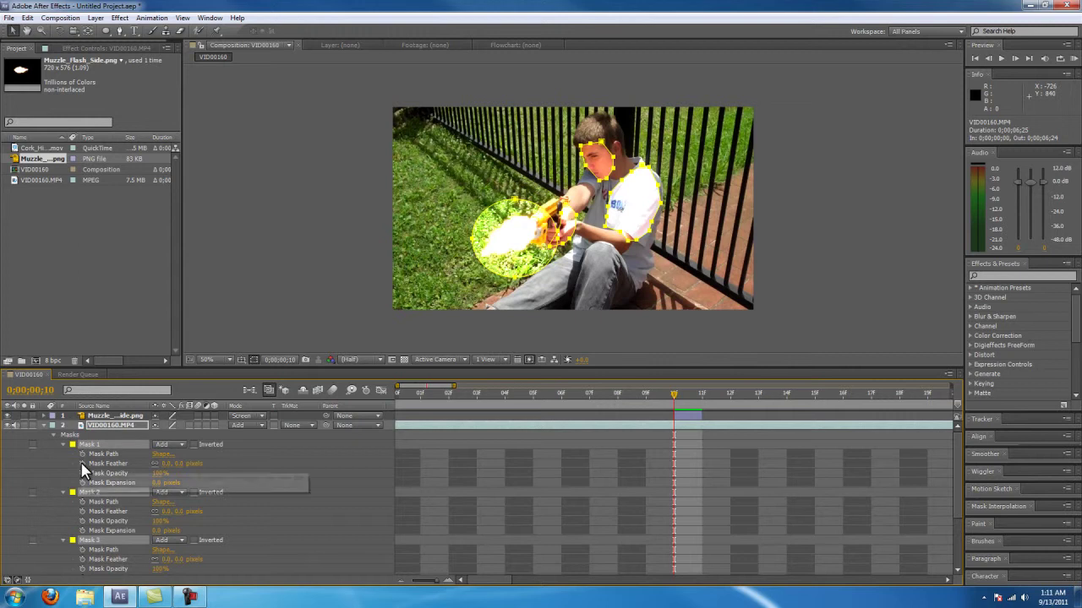
{"action": "left_click", "coordinate": [82, 463]}
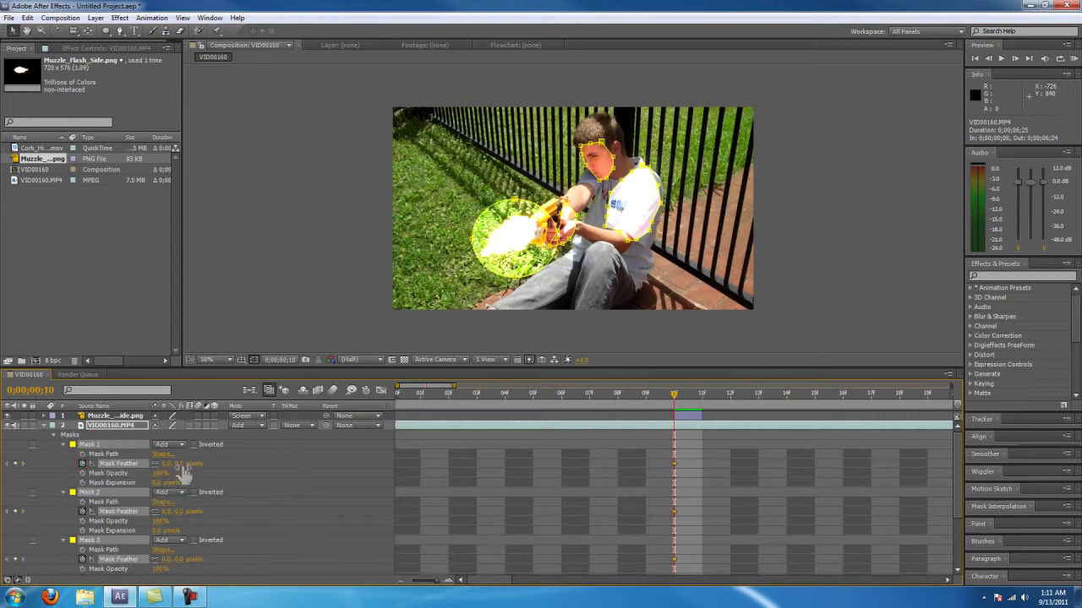
{"action": "left_click", "coordinate": [82, 467]}
{"action": "mouse_move", "coordinate": [180, 463]}
{"action": "left_mouse_down"}
{"action": "mouse_move", "coordinate": [245, 465]}
{"action": "mouse_move", "coordinate": [237, 469]}
{"action": "left_mouse_up"}
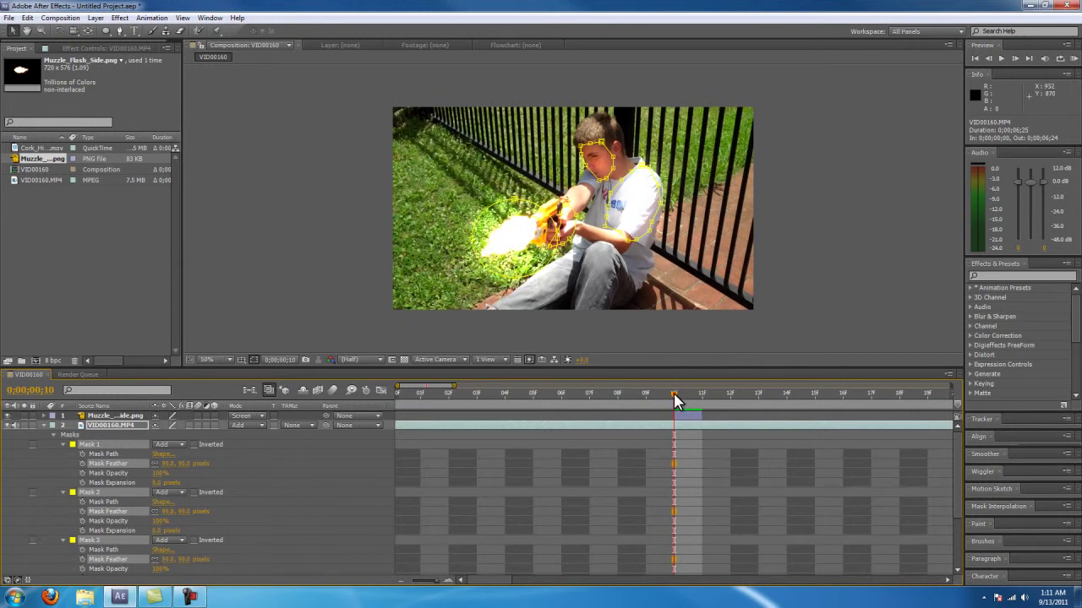
{"action": "mouse_move", "coordinate": [670, 399]}
{"action": "left_mouse_down"}
{"action": "mouse_move", "coordinate": [731, 397]}
{"action": "mouse_move", "coordinate": [681, 401]}
{"action": "left_mouse_up"}
Trim the Add-mode light layer to span only frame 10 to 11
{"action": "left_click", "coordinate": [46, 427]}
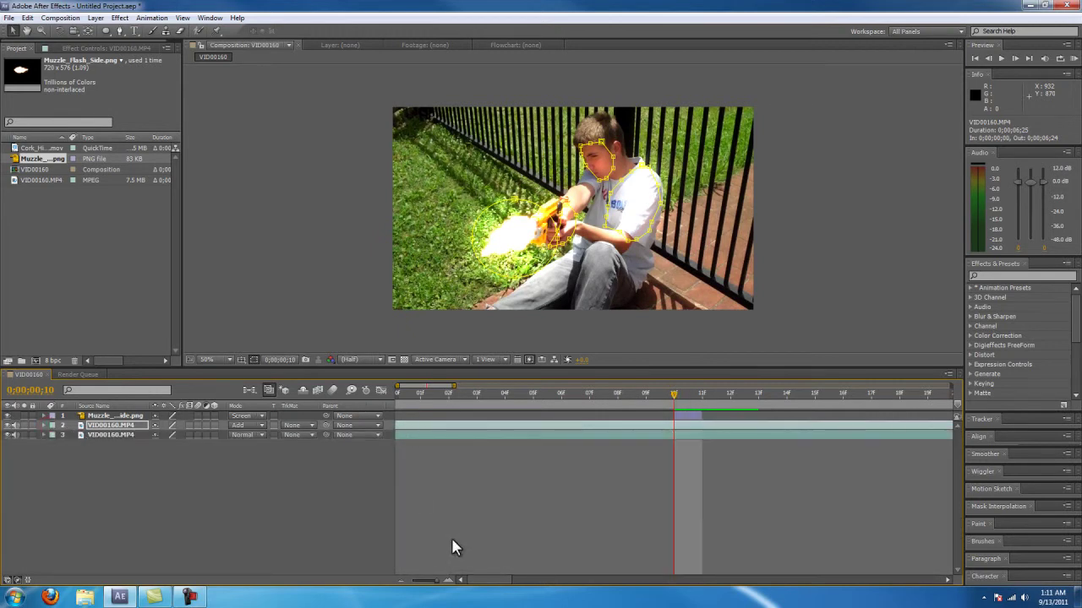
{"action": "left_click", "coordinate": [466, 575]}
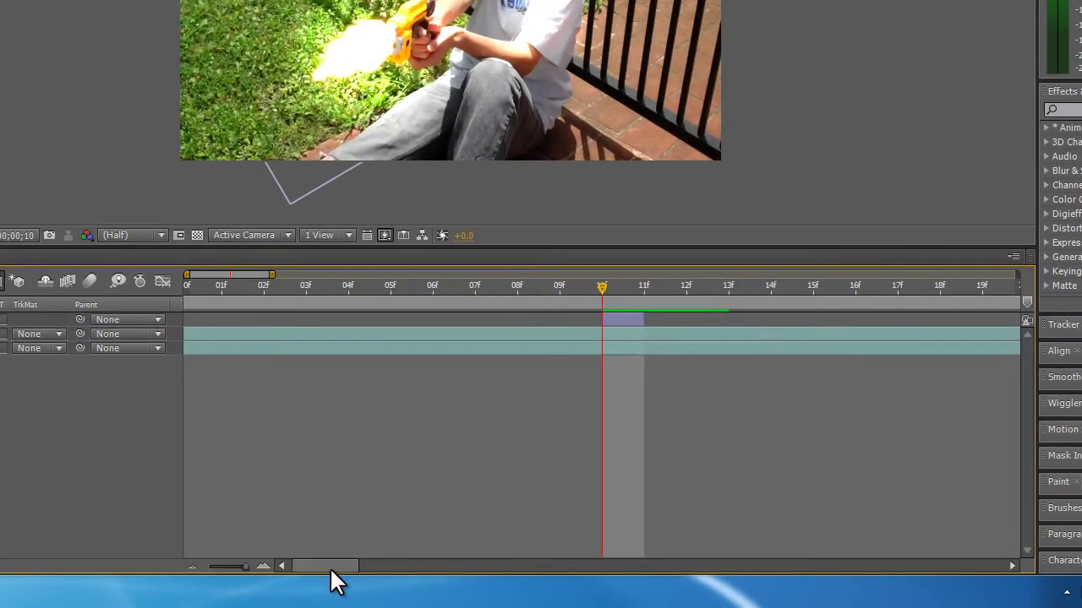
{"action": "left_click_drag", "start_coordinate": [330, 567], "coordinate": [1023, 585]}
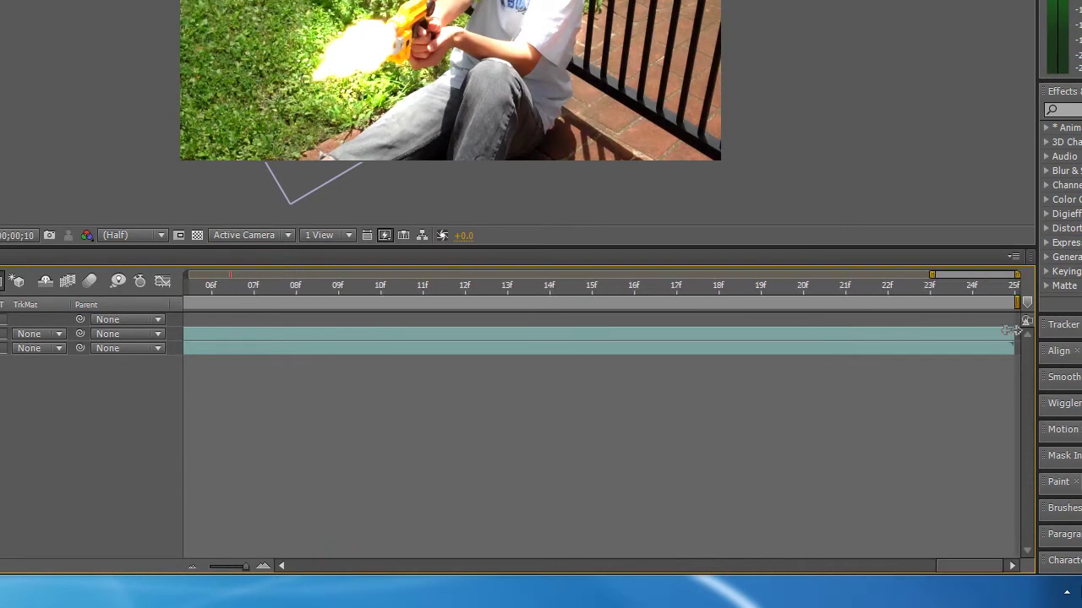
{"action": "left_click_drag", "start_coordinate": [1011, 331], "coordinate": [401, 335]}
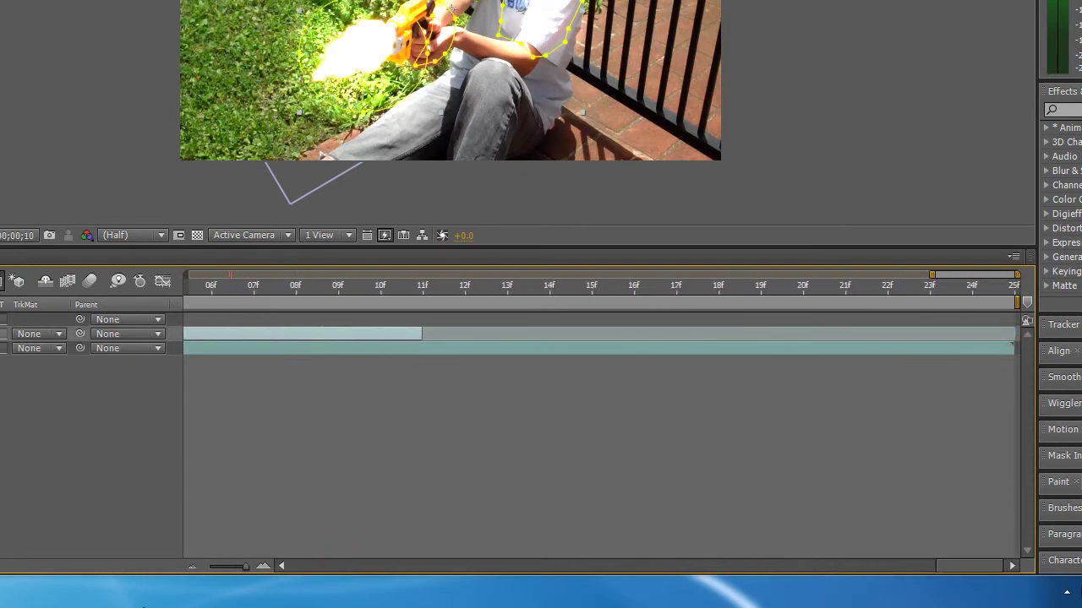
{"action": "left_click_drag", "start_coordinate": [228, 566], "coordinate": [209, 567]}
{"action": "left_click_drag", "start_coordinate": [958, 335], "coordinate": [256, 353]}
{"action": "left_click_drag", "start_coordinate": [194, 334], "coordinate": [237, 336]}
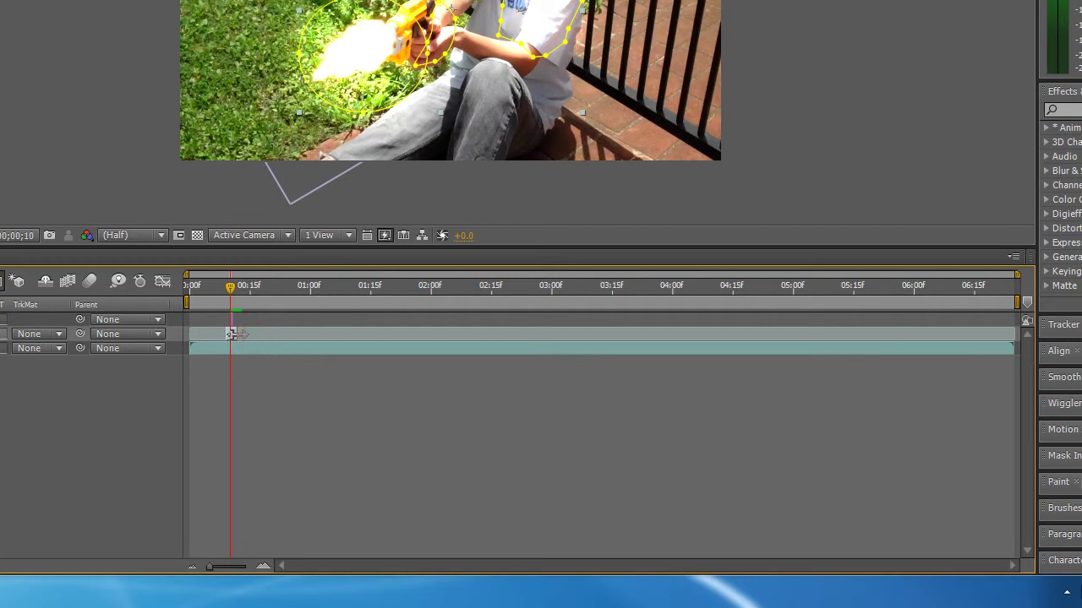
{"action": "left_click_drag", "start_coordinate": [211, 566], "coordinate": [269, 583]}
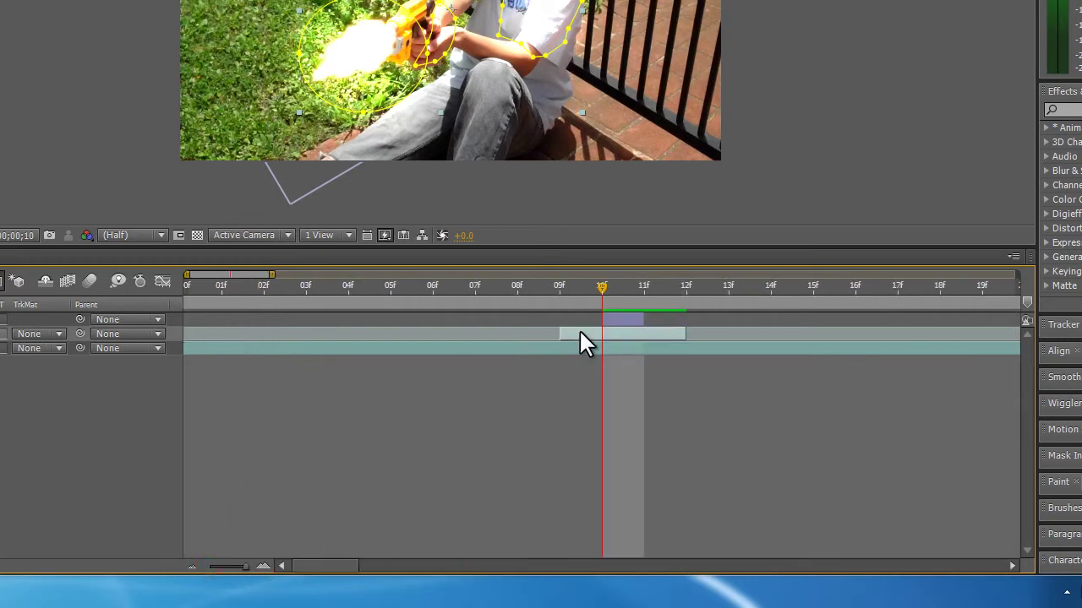
{"action": "left_click_drag", "start_coordinate": [565, 334], "coordinate": [603, 334]}
{"action": "left_click_drag", "start_coordinate": [682, 334], "coordinate": [643, 334]}
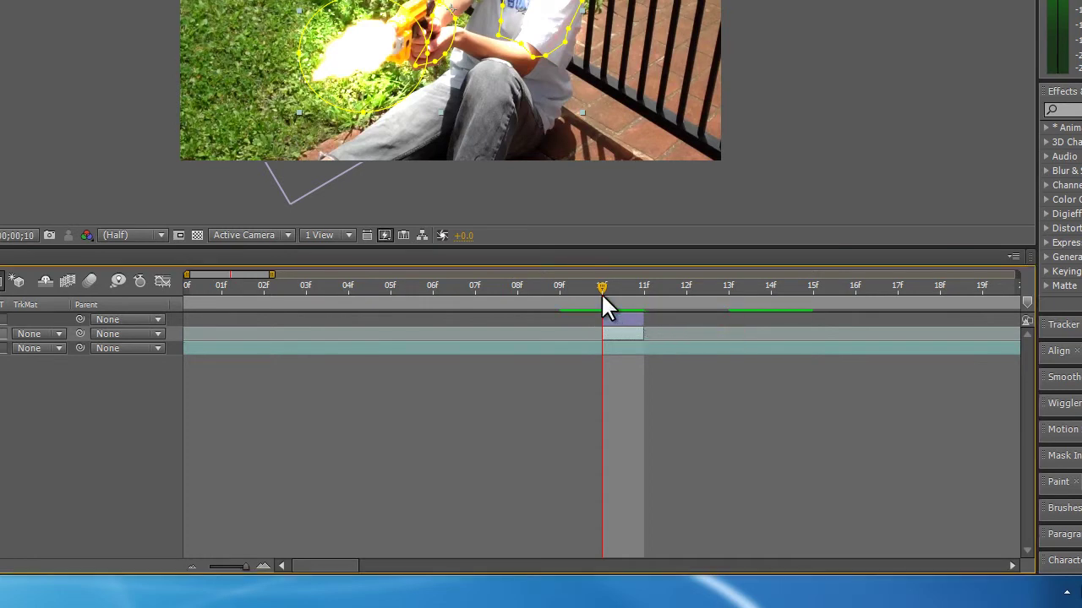
{"action": "mouse_move", "coordinate": [602, 296]}
{"action": "left_mouse_down"}
{"action": "mouse_move", "coordinate": [651, 292]}
{"action": "mouse_move", "coordinate": [410, 287]}
{"action": "mouse_move", "coordinate": [426, 292]}
{"action": "left_mouse_up"}
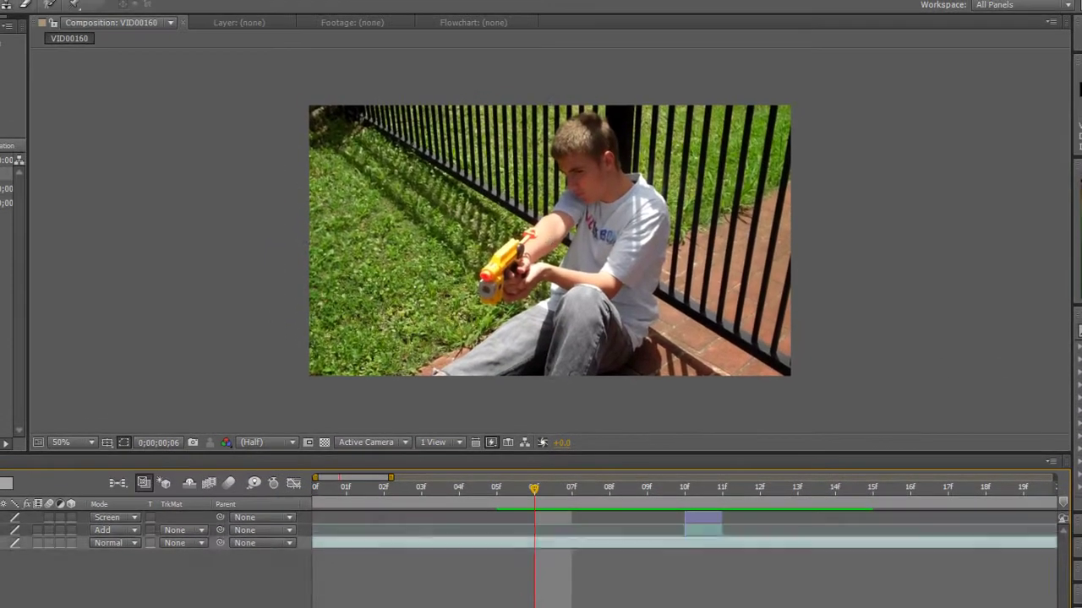
{"action": "key", "text": "space"}
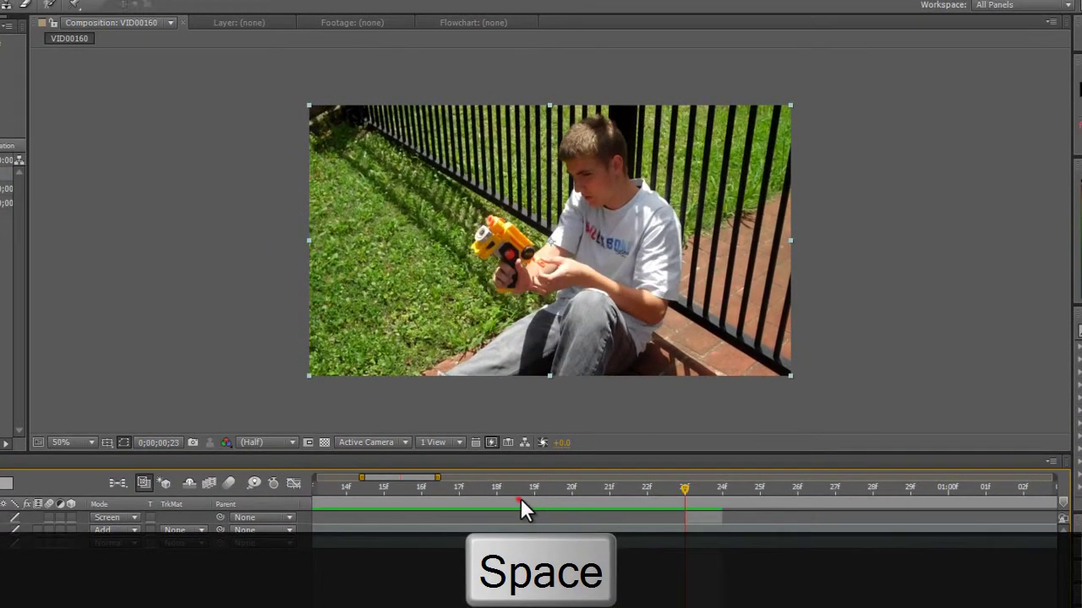
{"action": "left_click", "coordinate": [518, 499]}
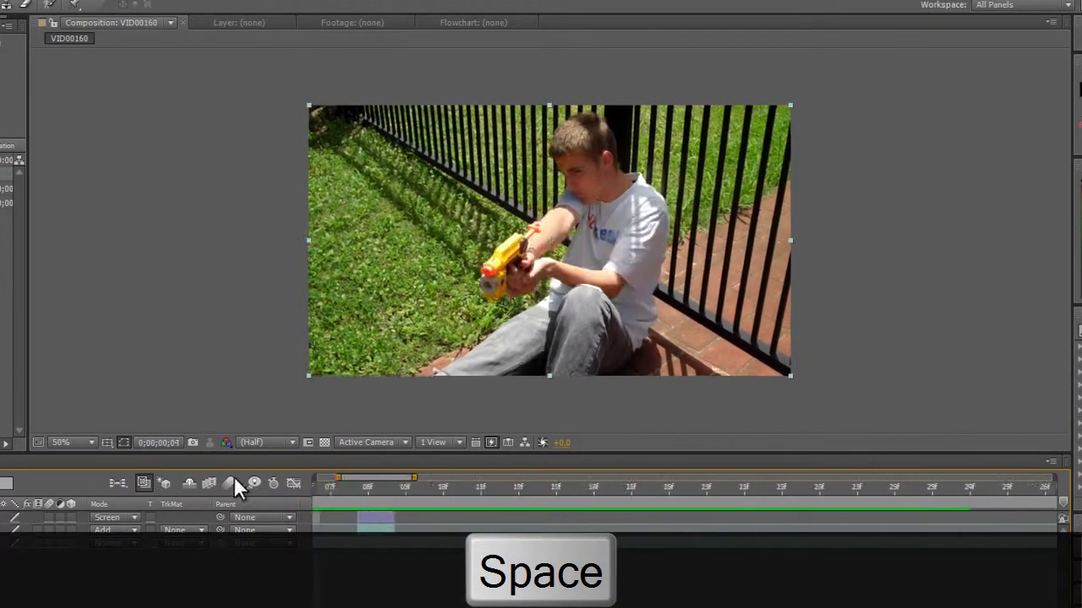
{"action": "mouse_move", "coordinate": [674, 492]}
{"action": "left_mouse_down"}
{"action": "mouse_move", "coordinate": [726, 500]}
{"action": "mouse_move", "coordinate": [623, 495]}
{"action": "mouse_move", "coordinate": [701, 495]}
{"action": "mouse_move", "coordinate": [646, 483]}
{"action": "mouse_move", "coordinate": [755, 488]}
{"action": "mouse_move", "coordinate": [664, 490]}
{"action": "left_mouse_up"}
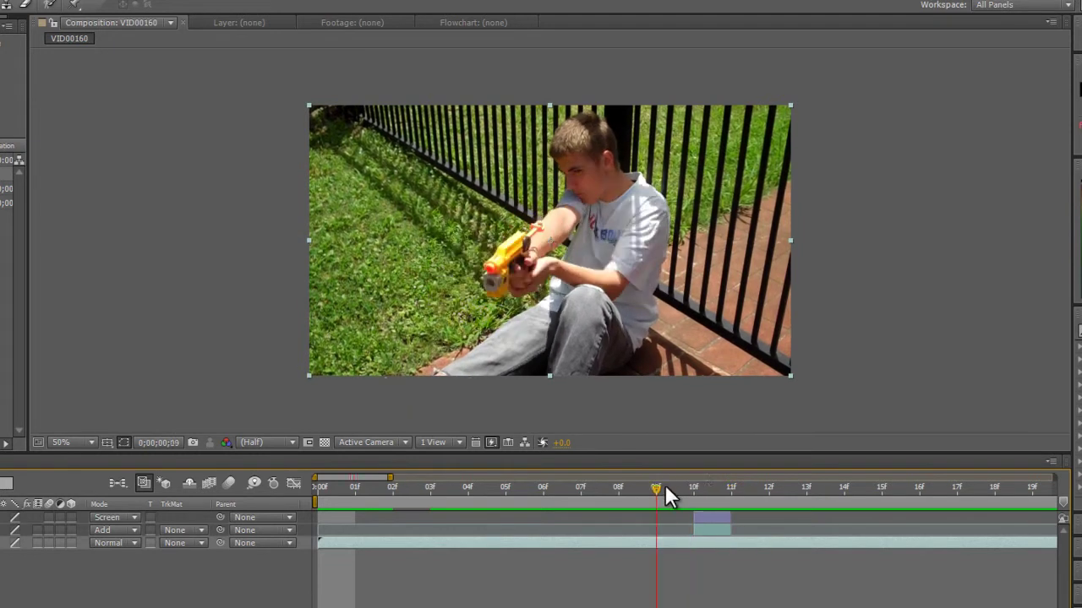